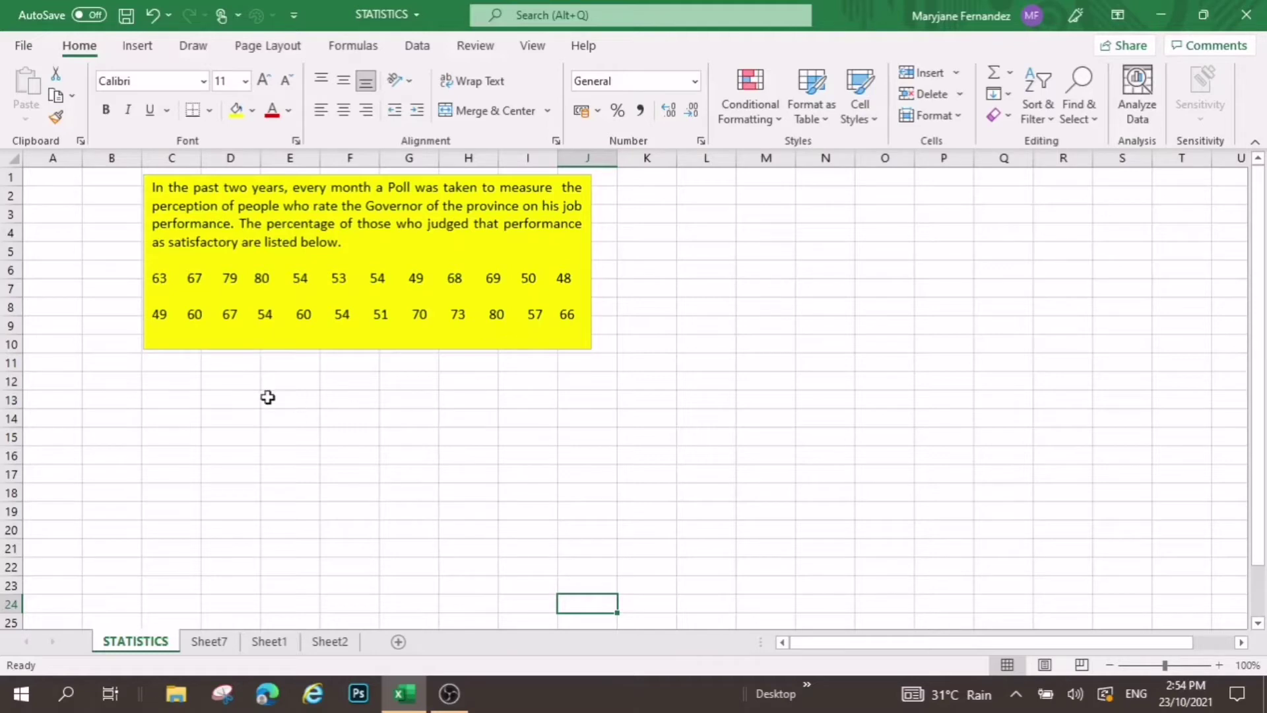
- Select A1:A24 and enter the first 12 poll values: 63, 67, 79, 80, 54, 53, 54, 49, 68, 69, 50, 48
left_click(59, 177)
left_click_drag(60, 177, 49, 599)
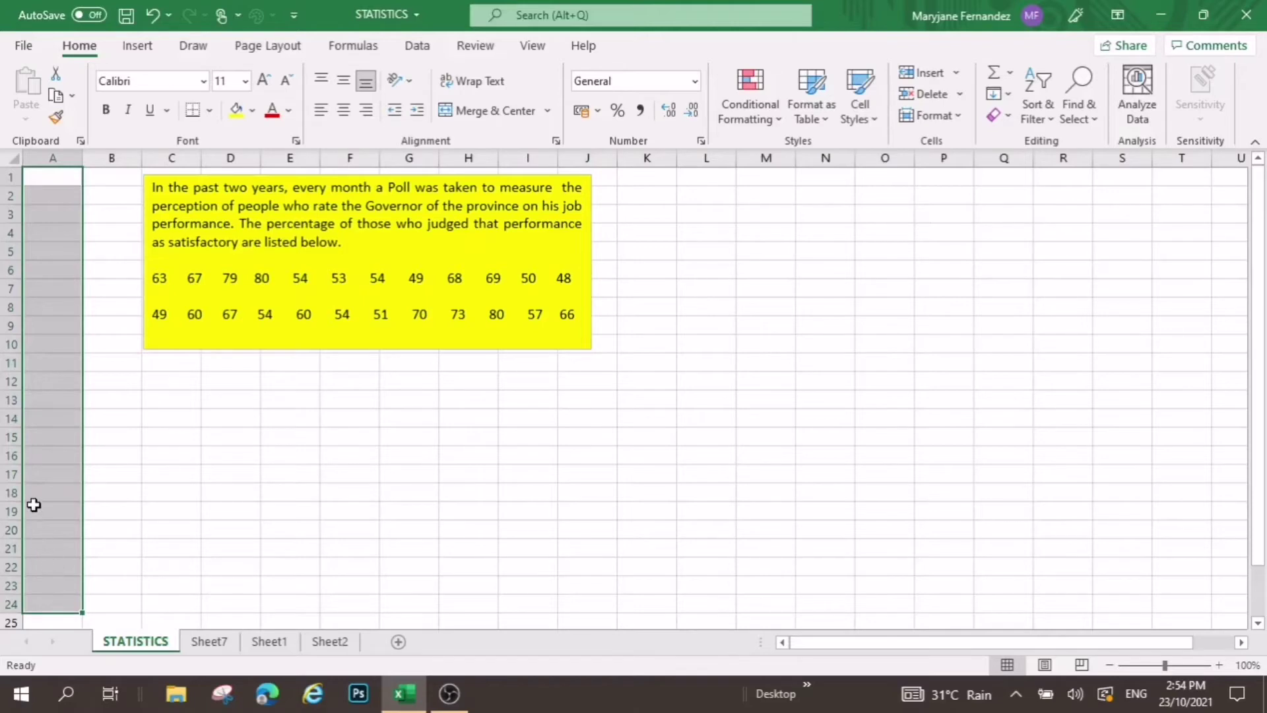
type("63")
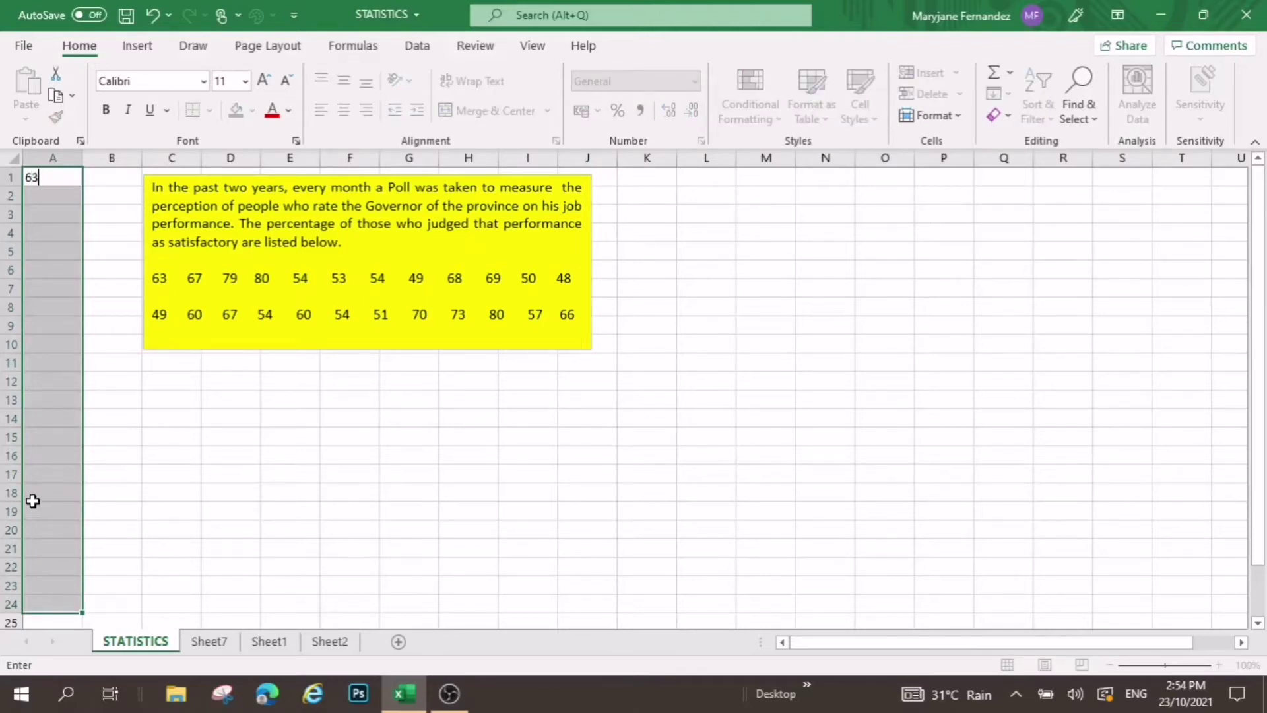
key("Return")
type("67")
key("Return")
type("7")
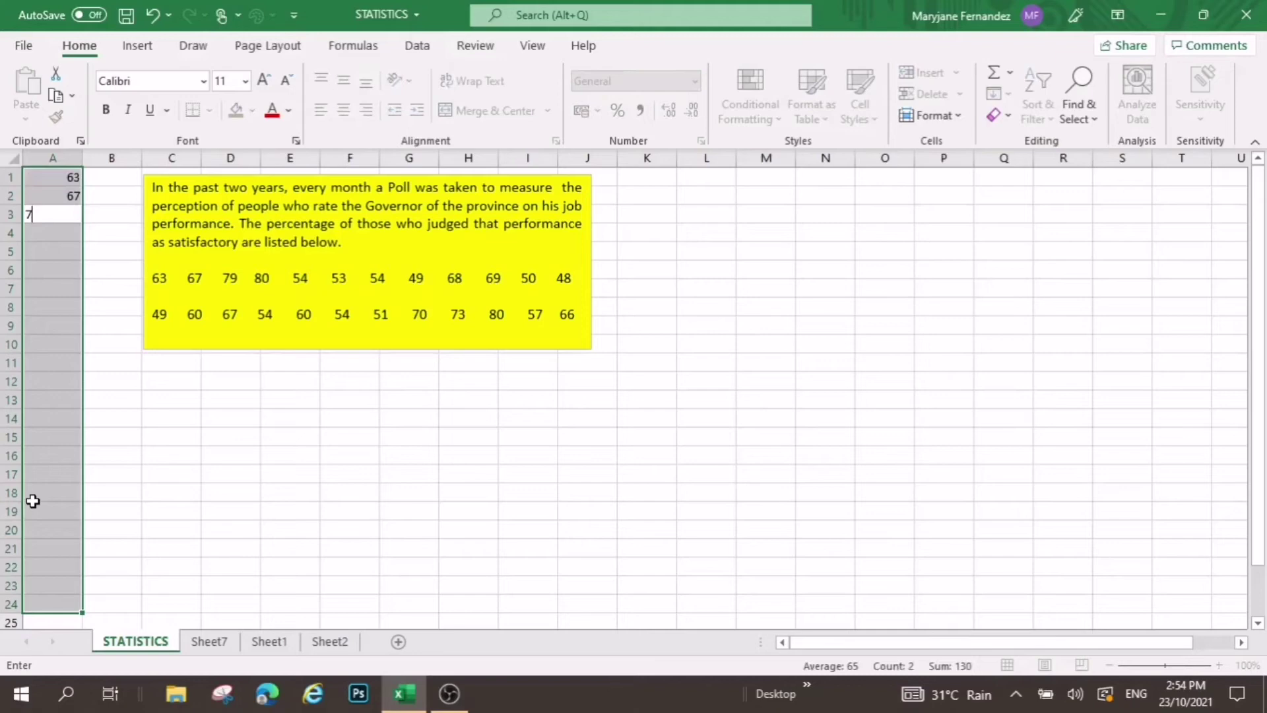
type("9")
key("Return")
type("80")
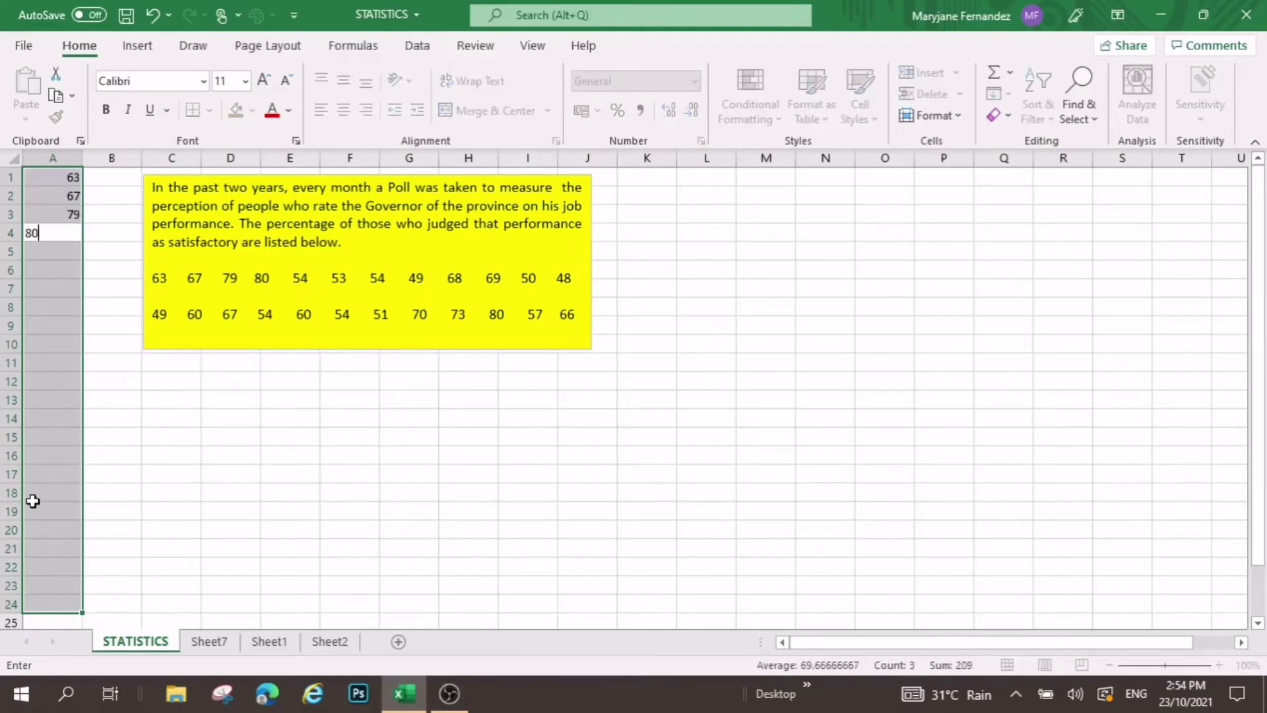
key("Return")
type("54")
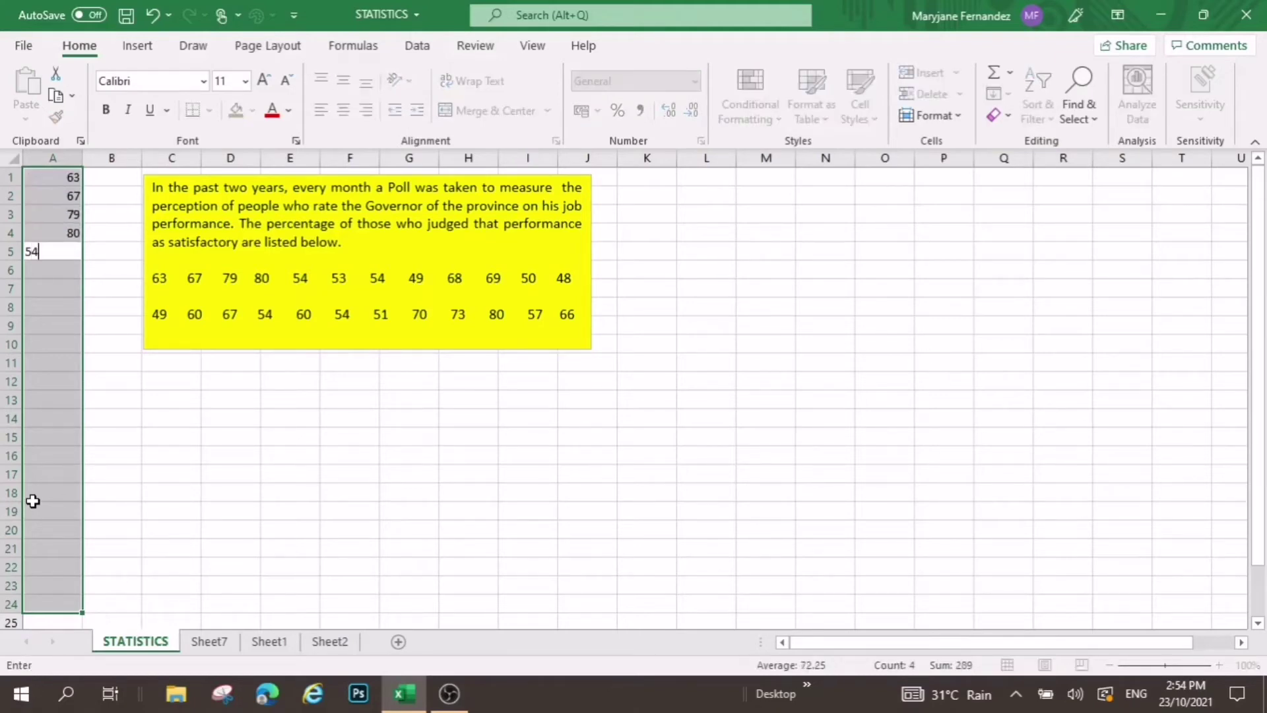
key("Return")
type("5")
key("Return")
type("5")
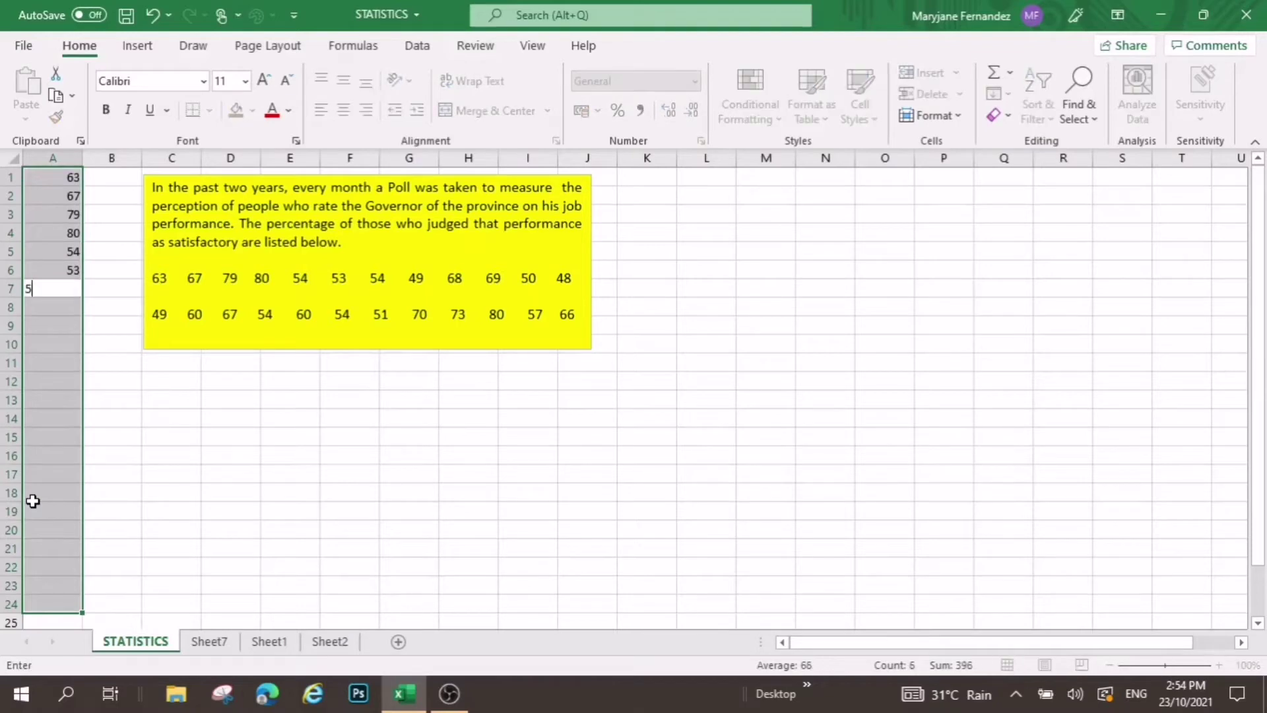
key("Return")
type("49")
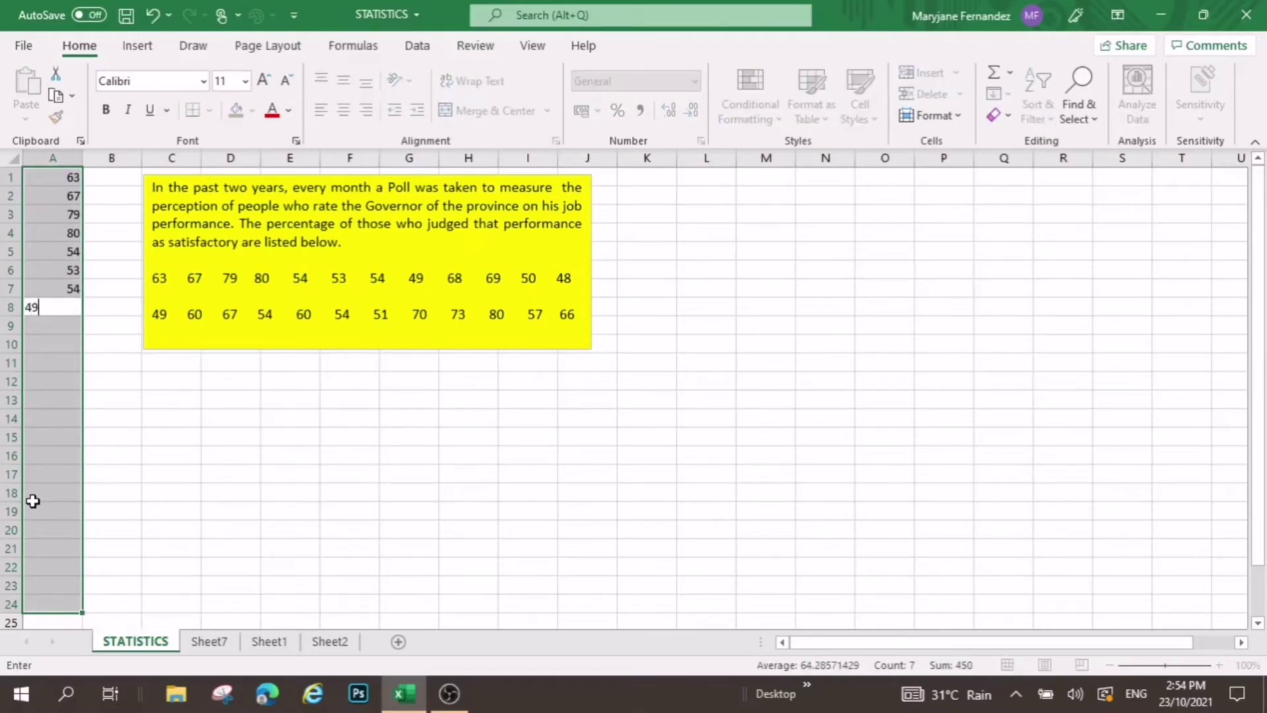
key("Return")
type("6")
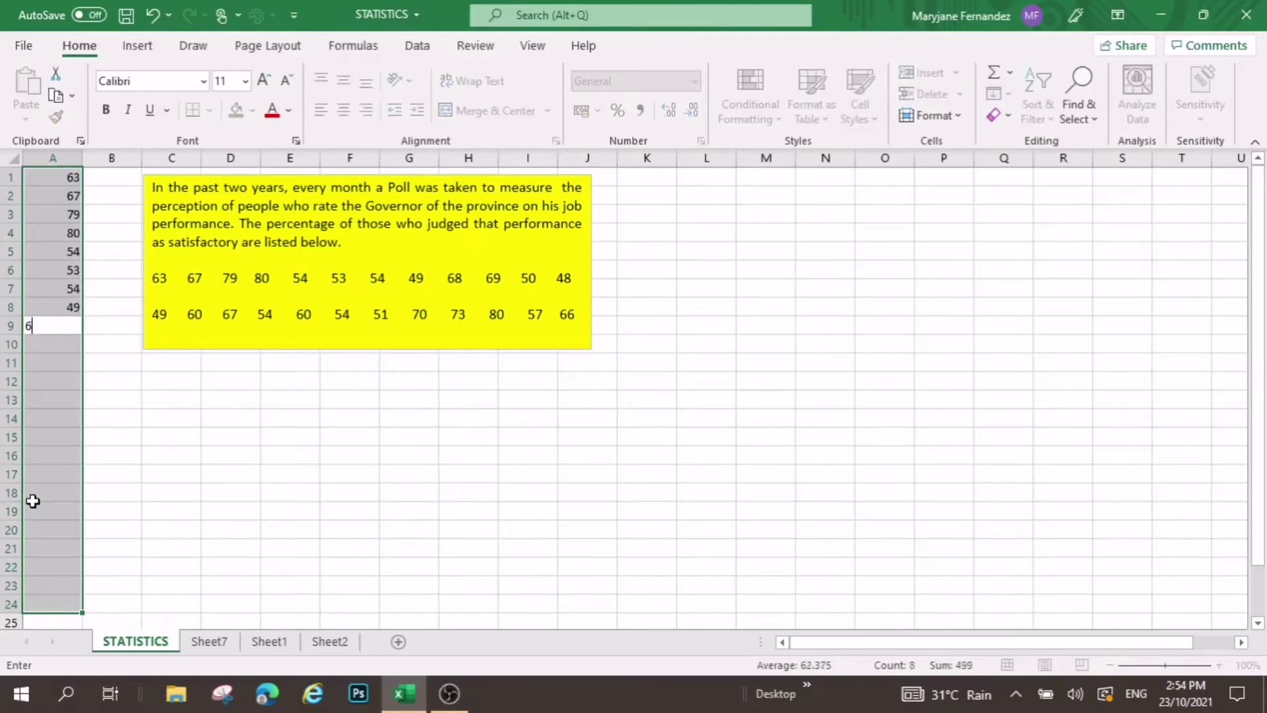
type("8")
key("Return")
type("69")
key("Return")
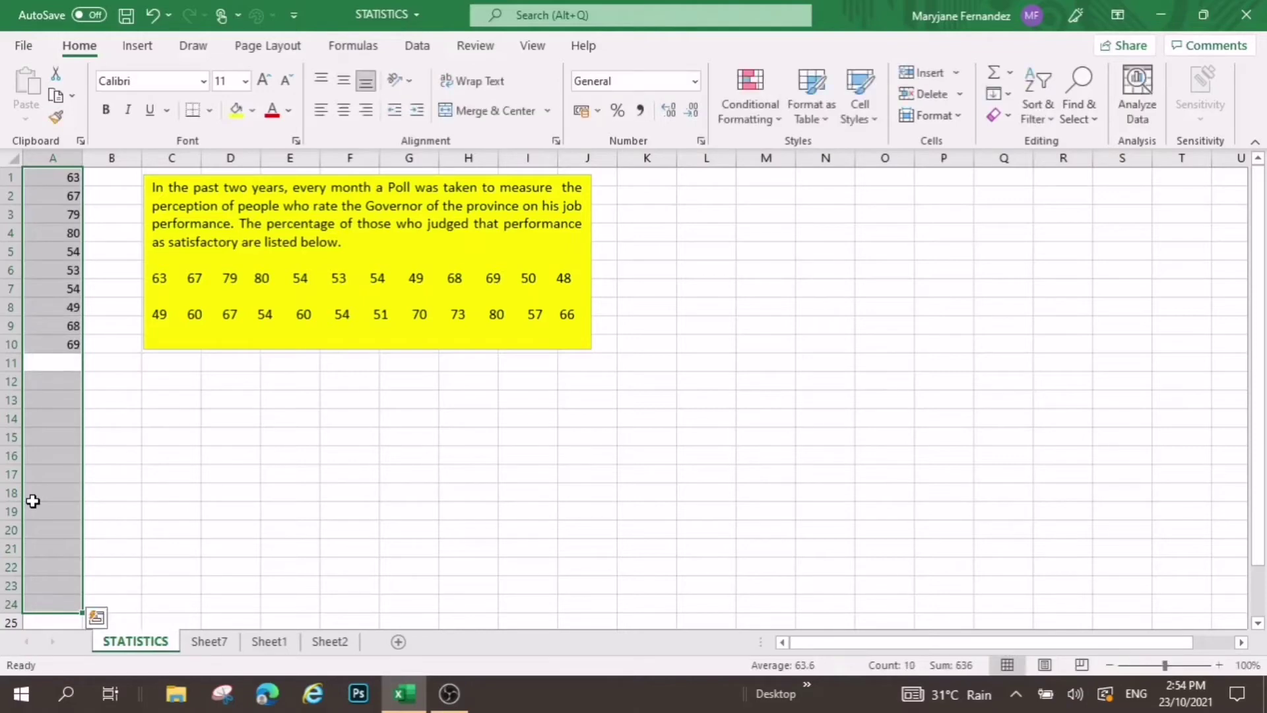
type("50")
key("Return")
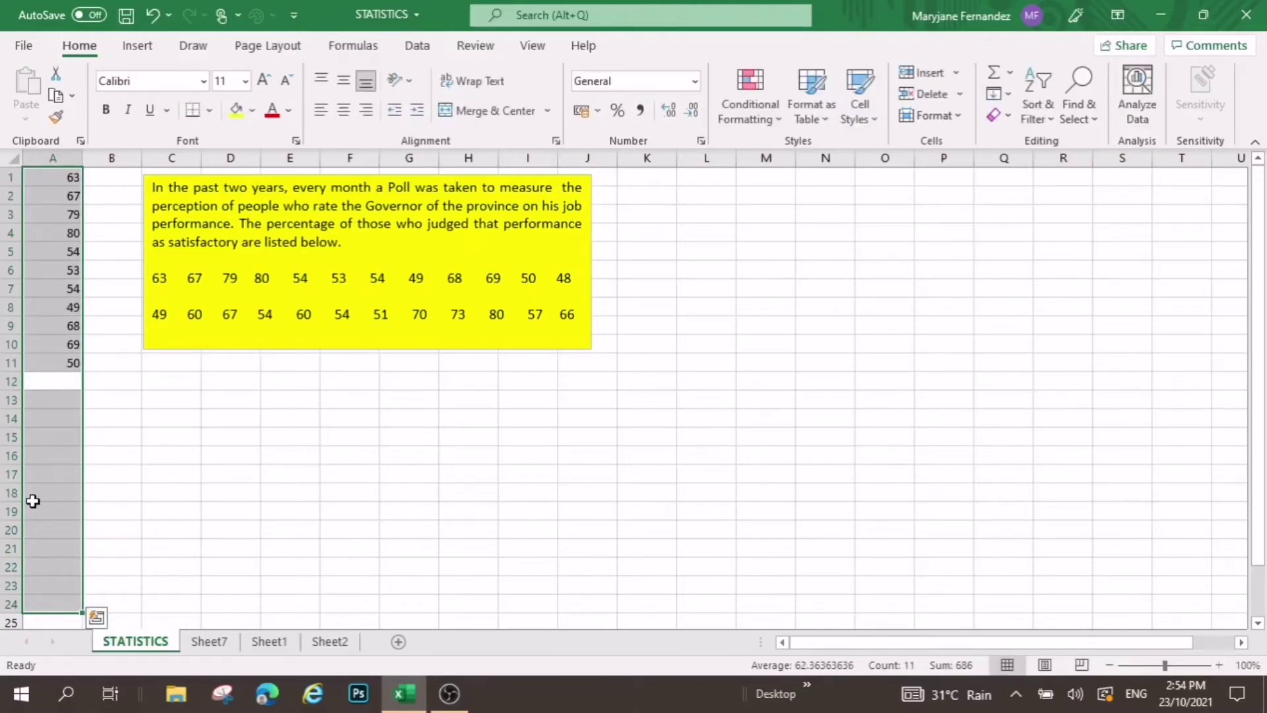
type("48")
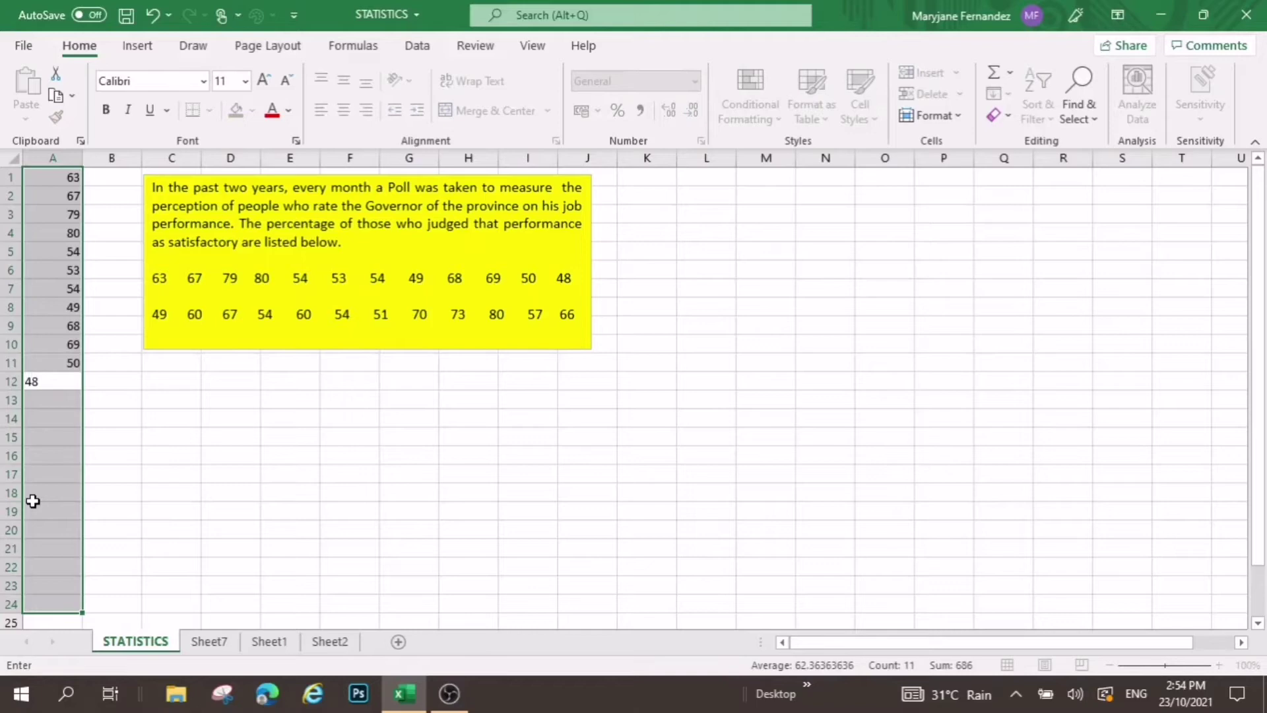
key("Return")
- Enter the remaining poll values in A13:A24: 49, 60, 67, 54, 60, 54, 51, 70, 73, 80, 57, 66
type("49")
key("Return")
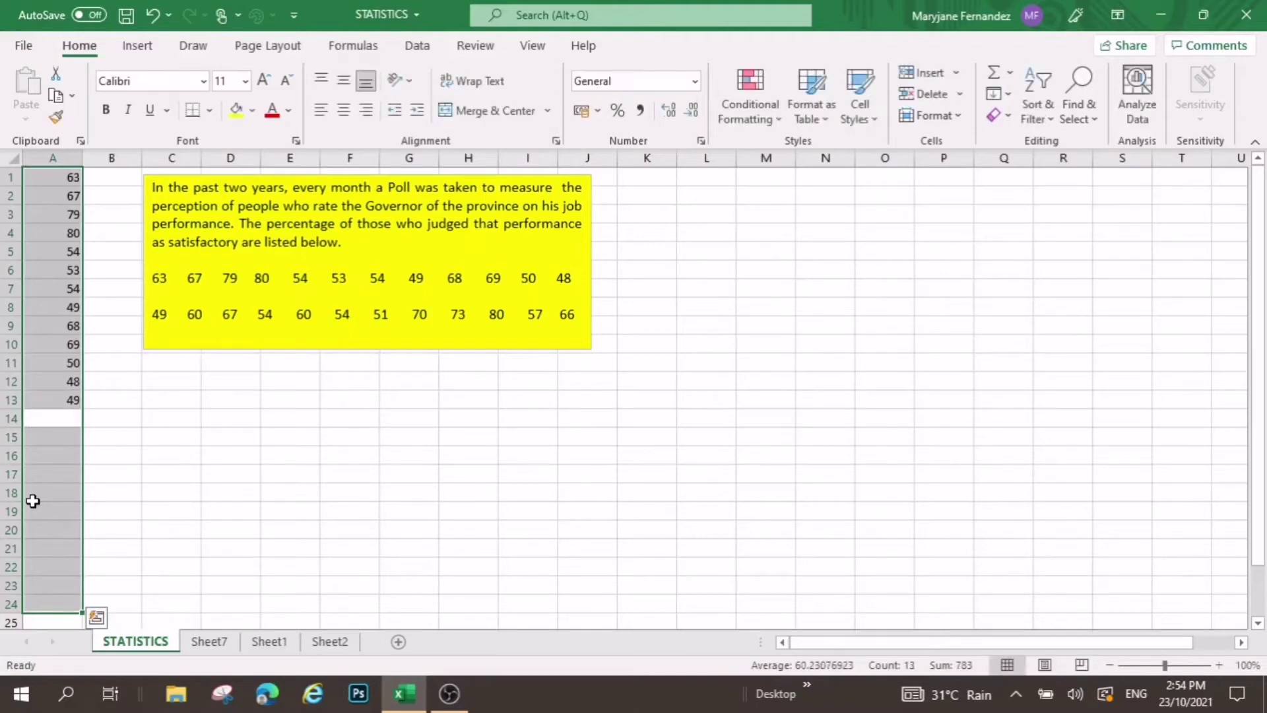
type("6")
key("Return")
type("67")
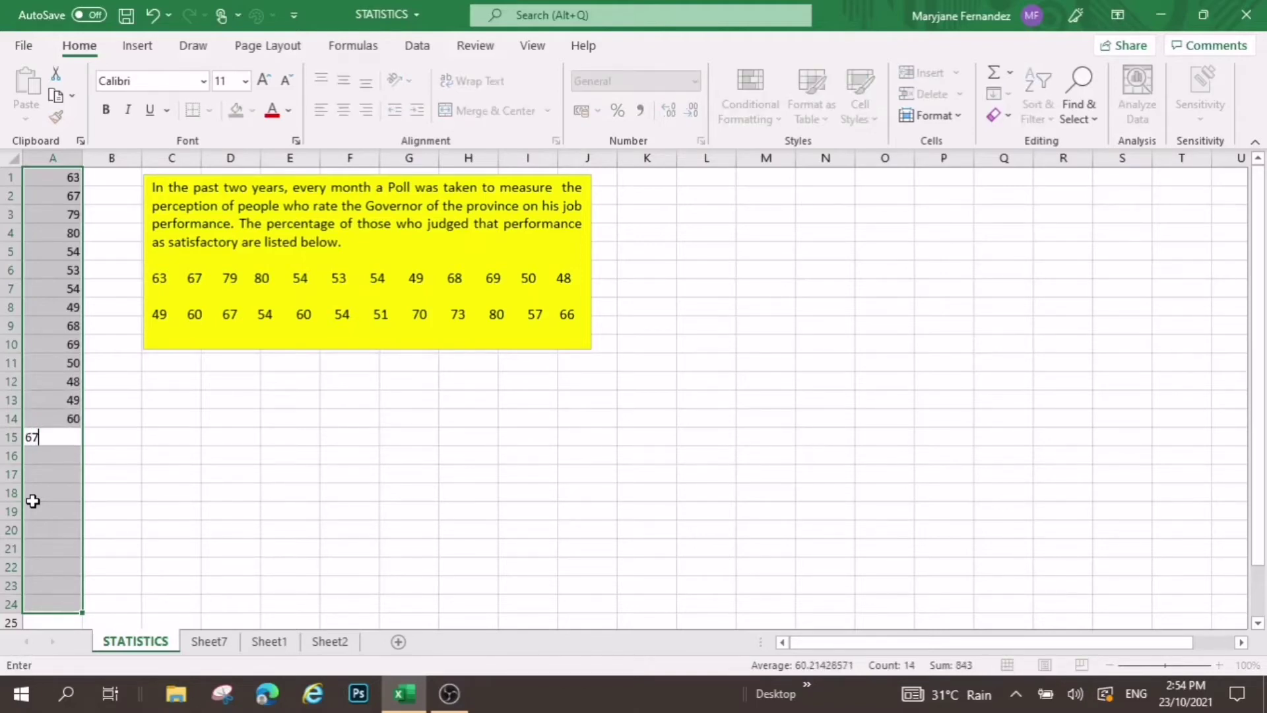
key("Return")
type("54")
key("Return")
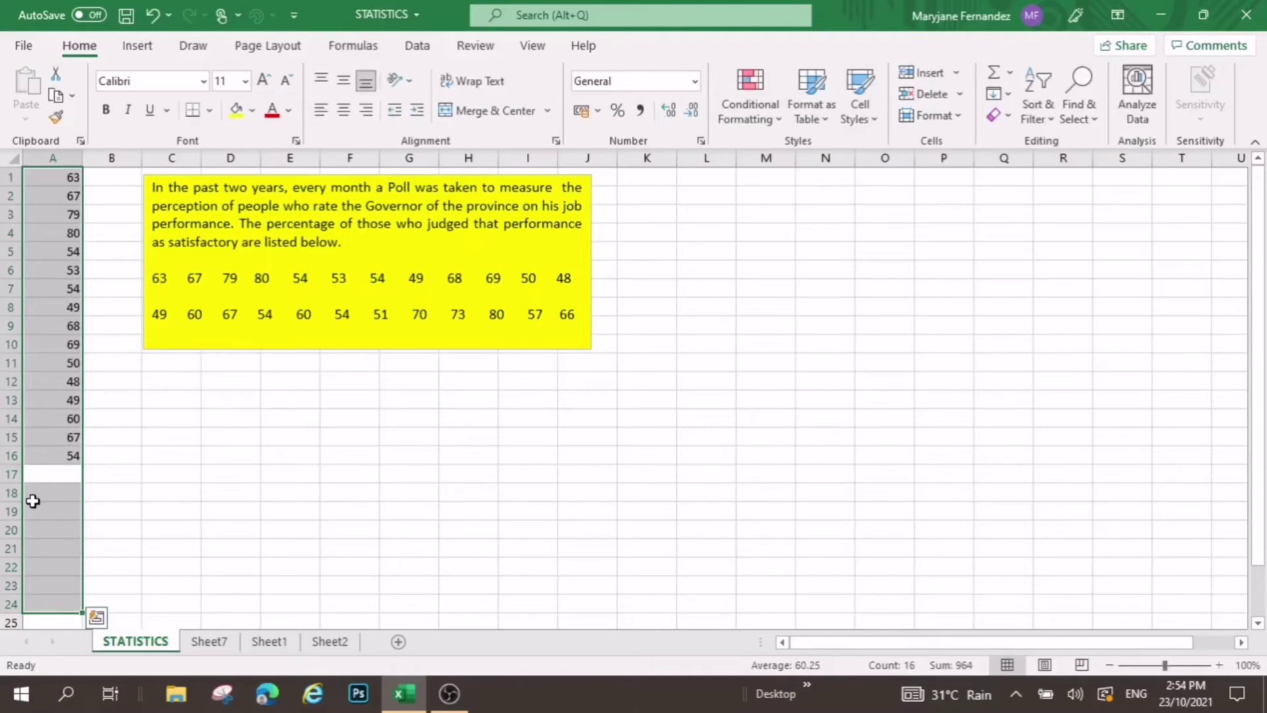
type("60")
key("Return")
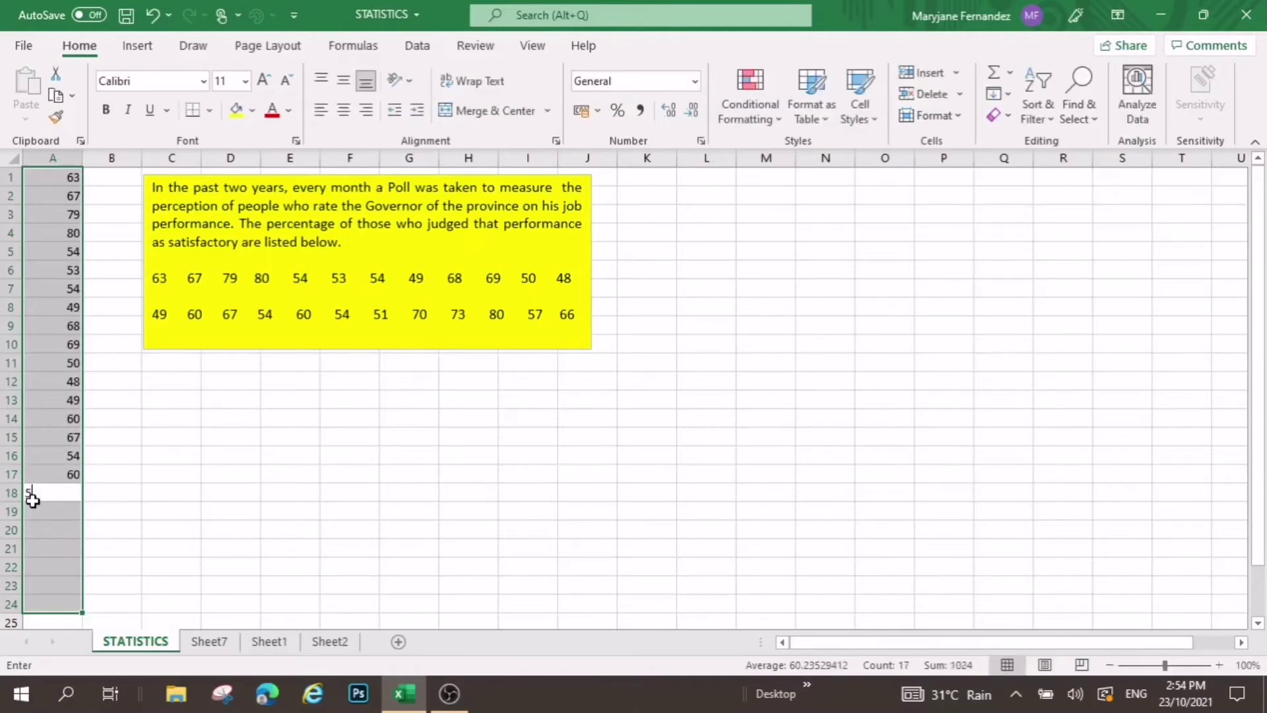
type("54")
key("Return")
type("51")
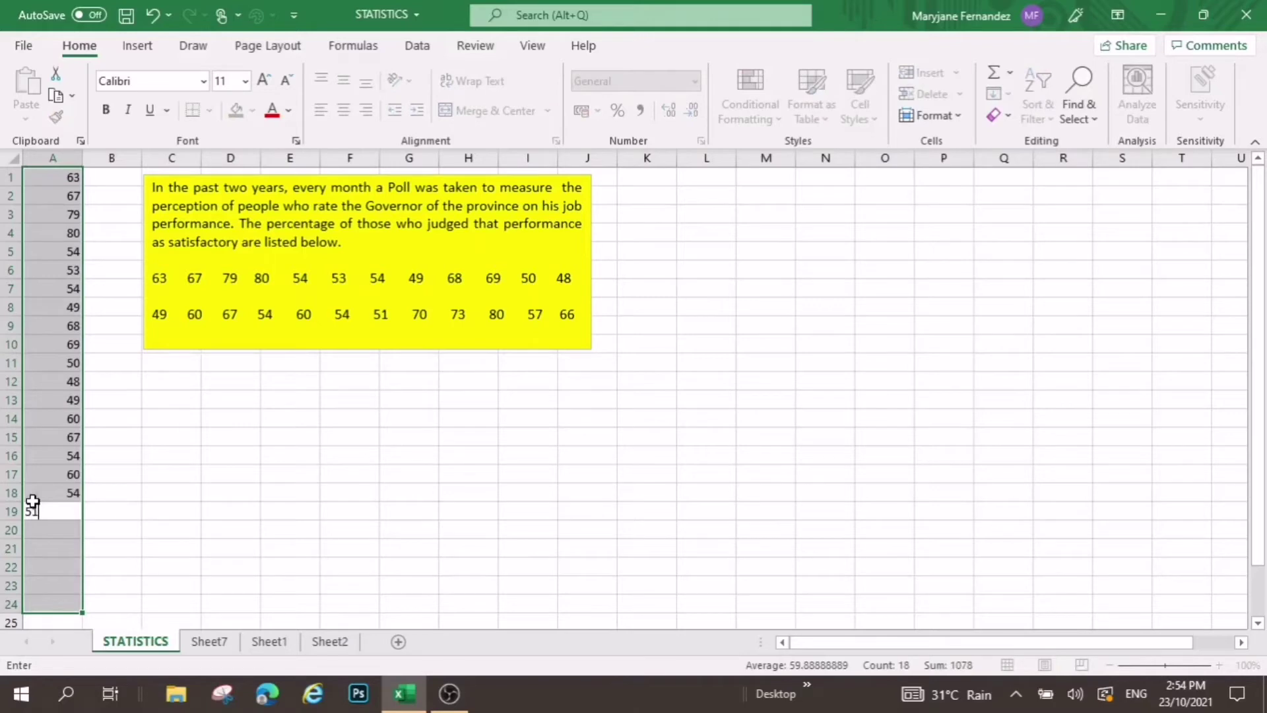
key("Return")
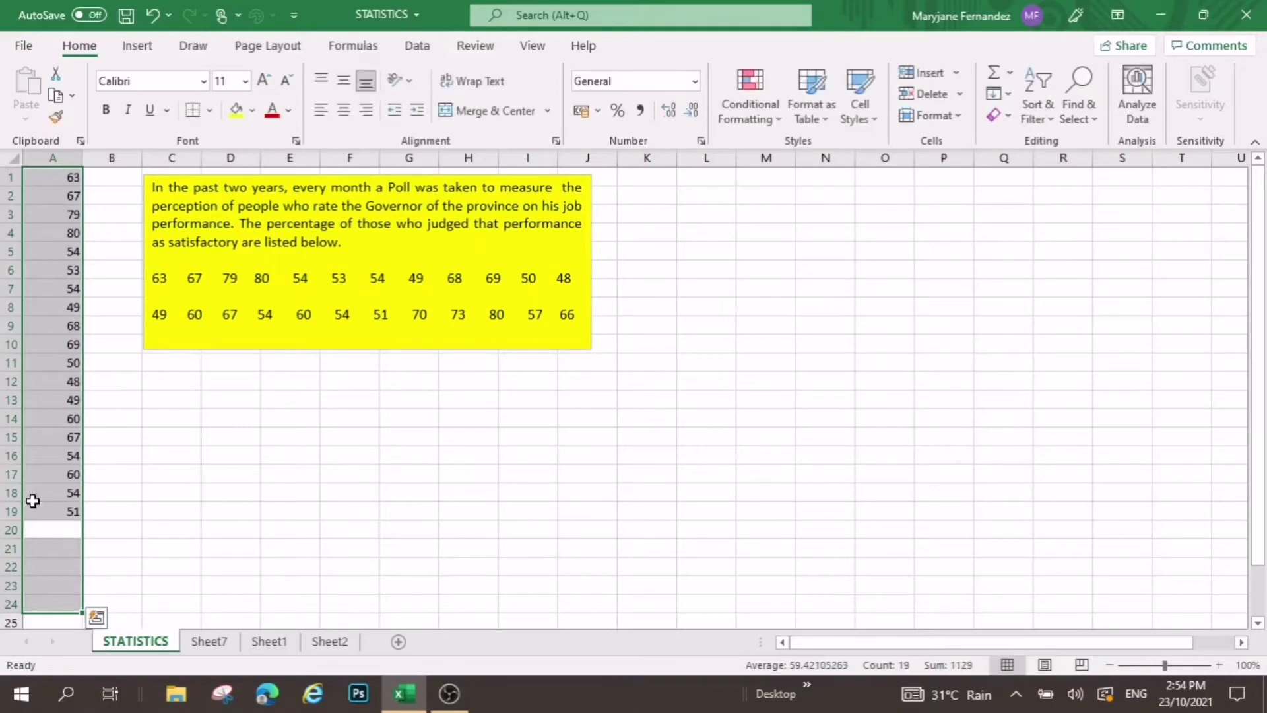
type("7")
key("Return")
type("7")
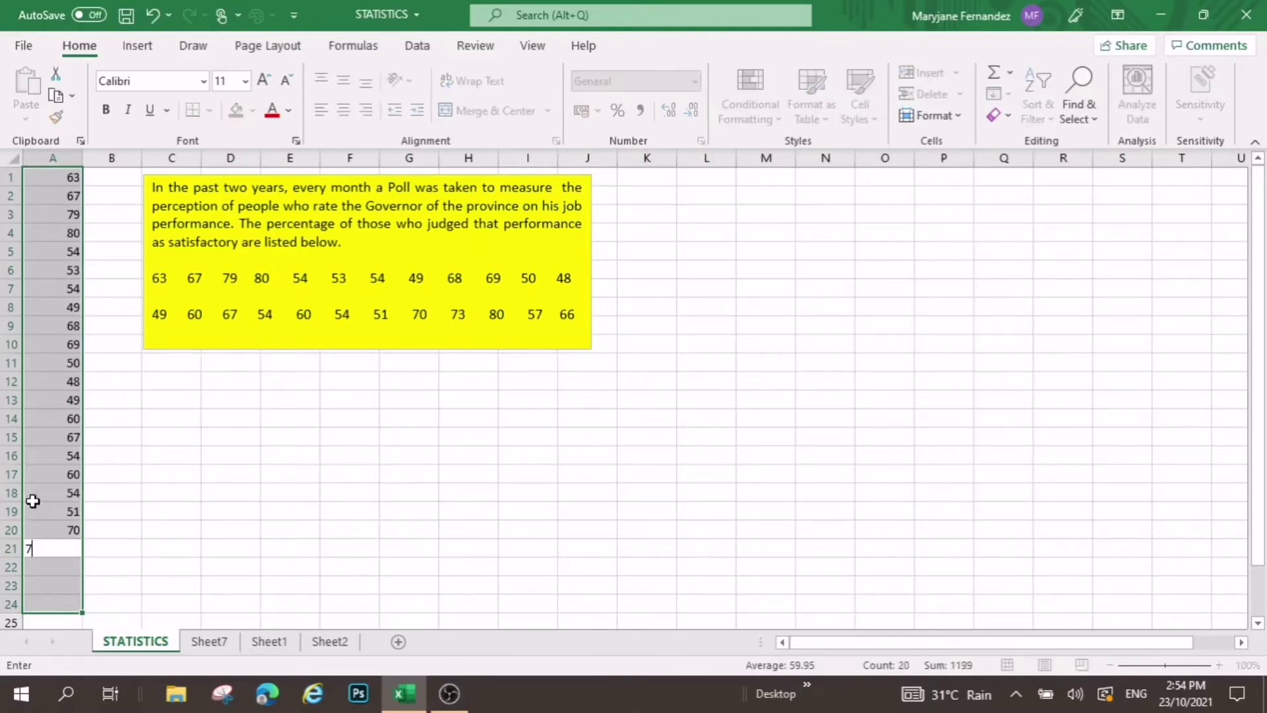
type("3")
key("Return")
type("80")
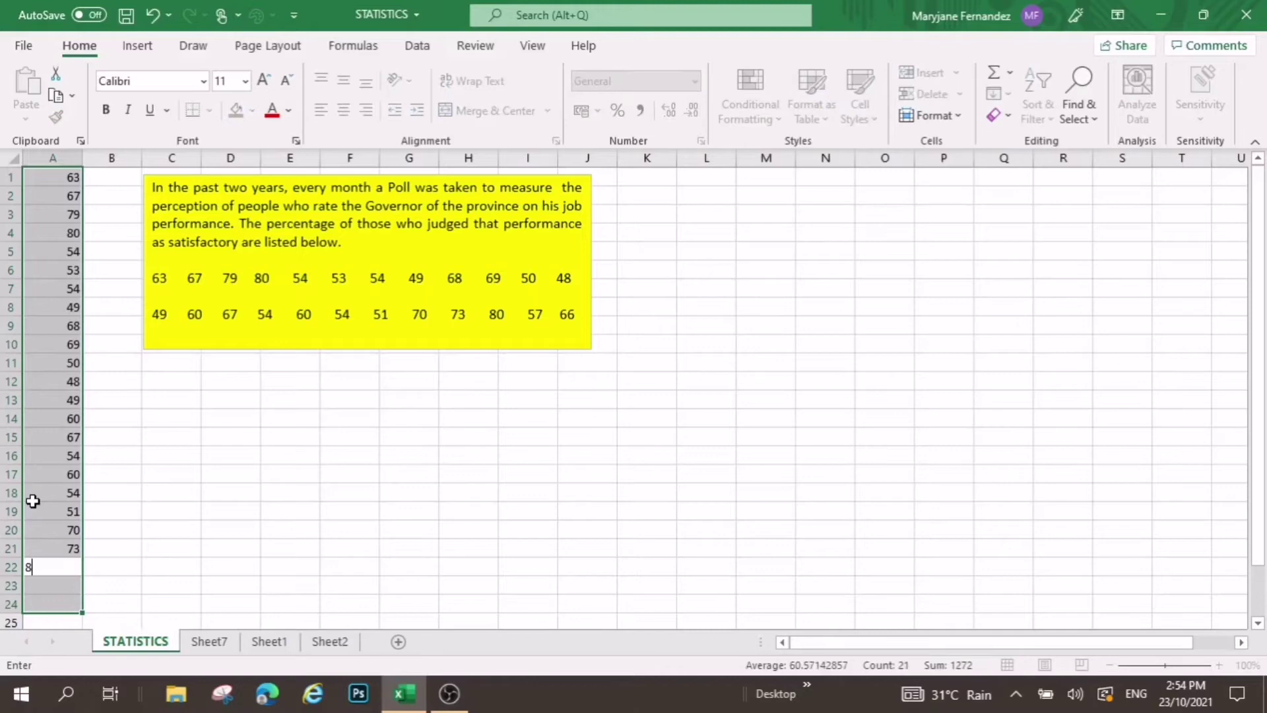
key("Return")
type("57")
key("Return")
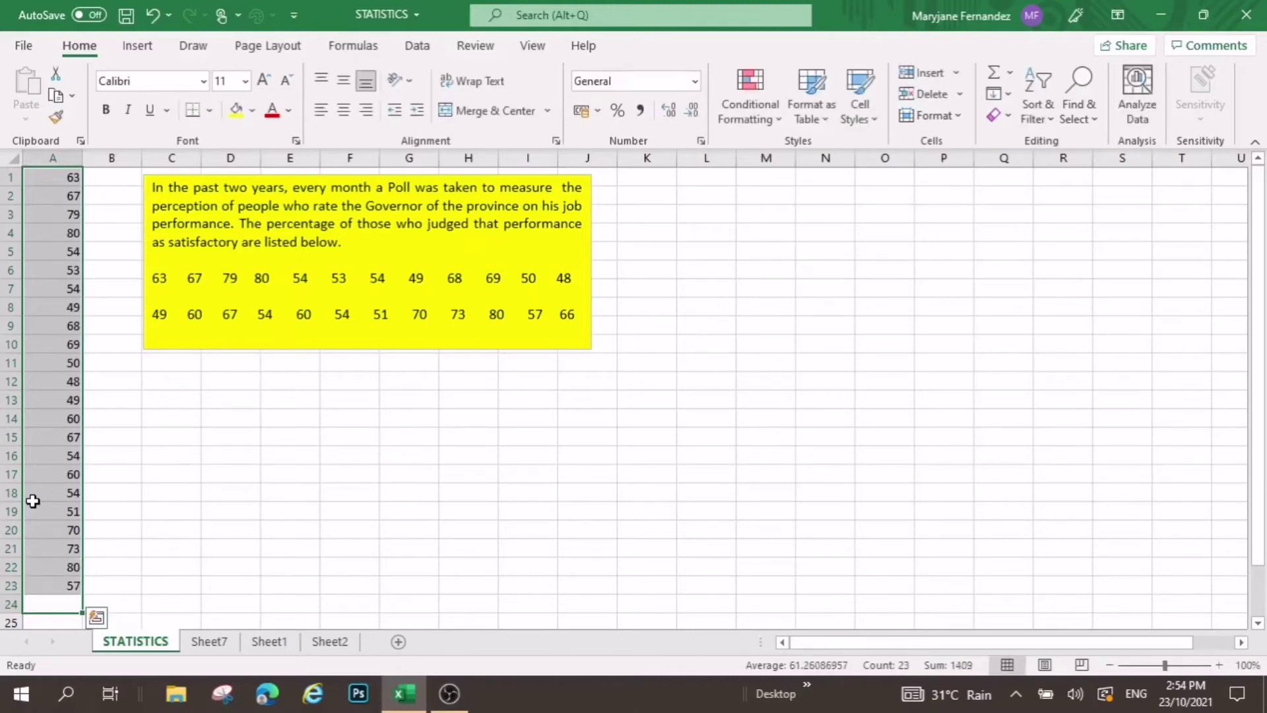
type("66")
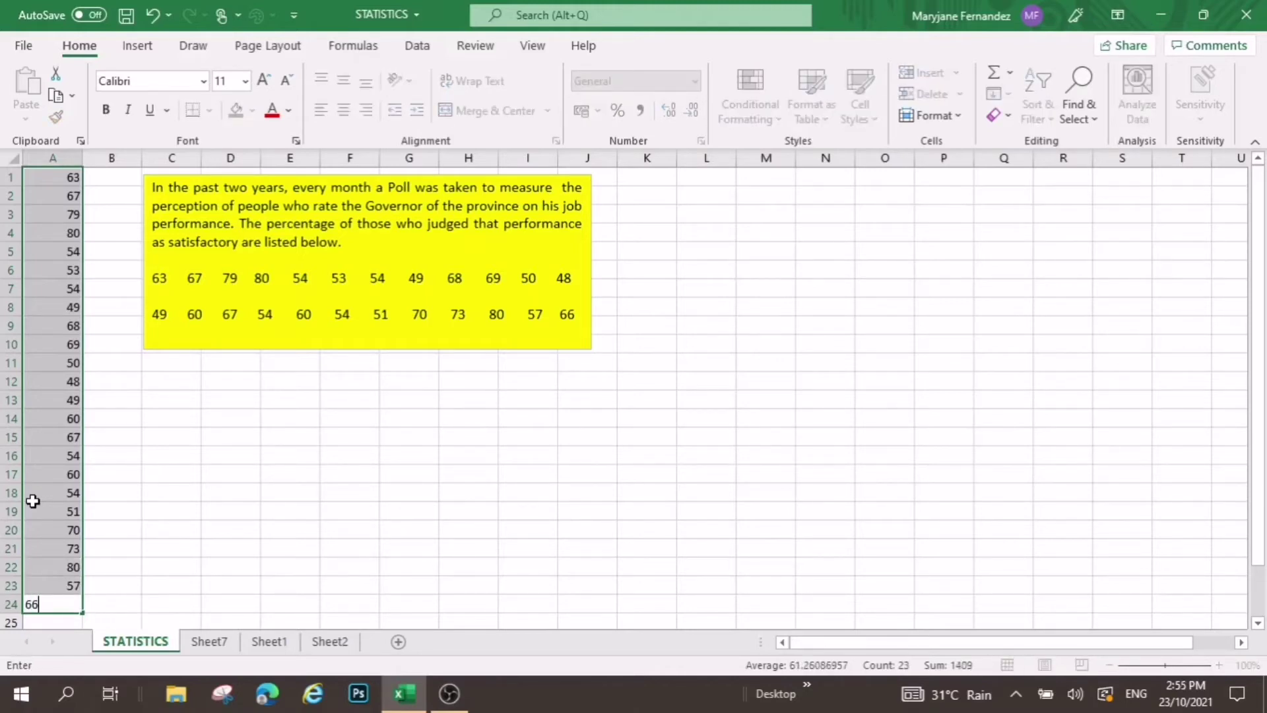
key("Return")
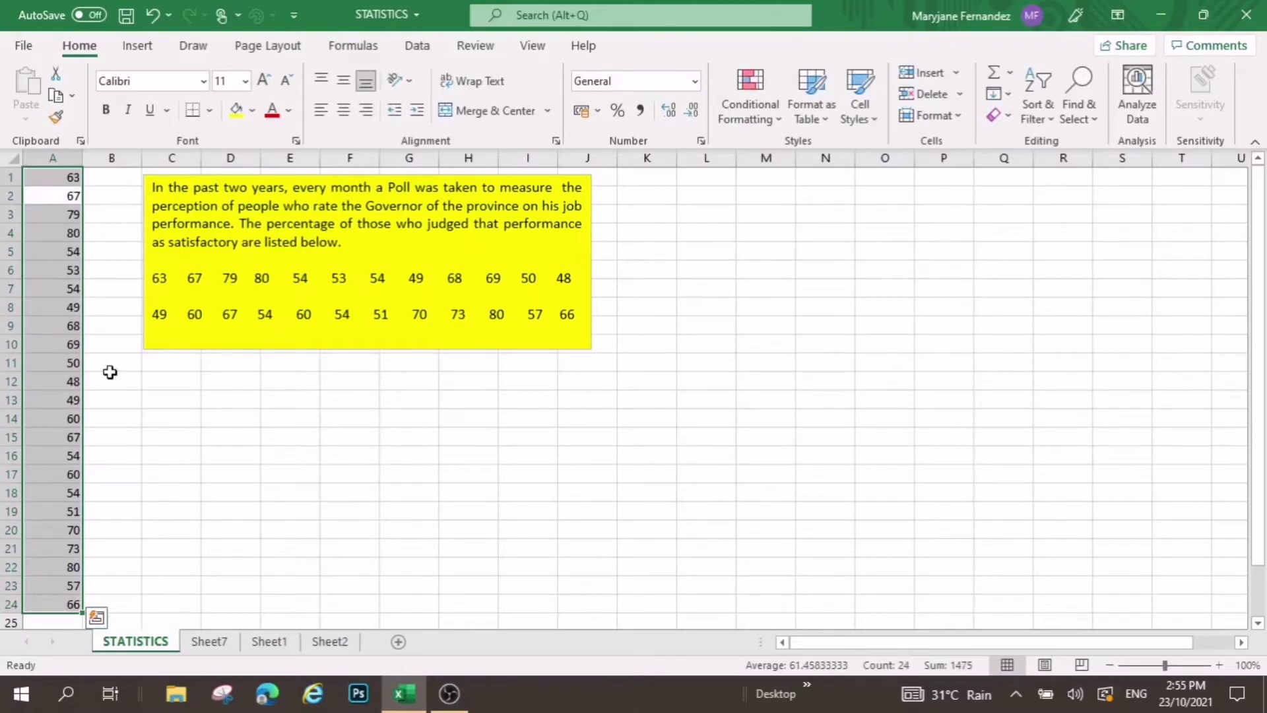
- Type the labels MEAN, MEDIAN and MODE into C12, C13 and C14
left_click(93, 305)
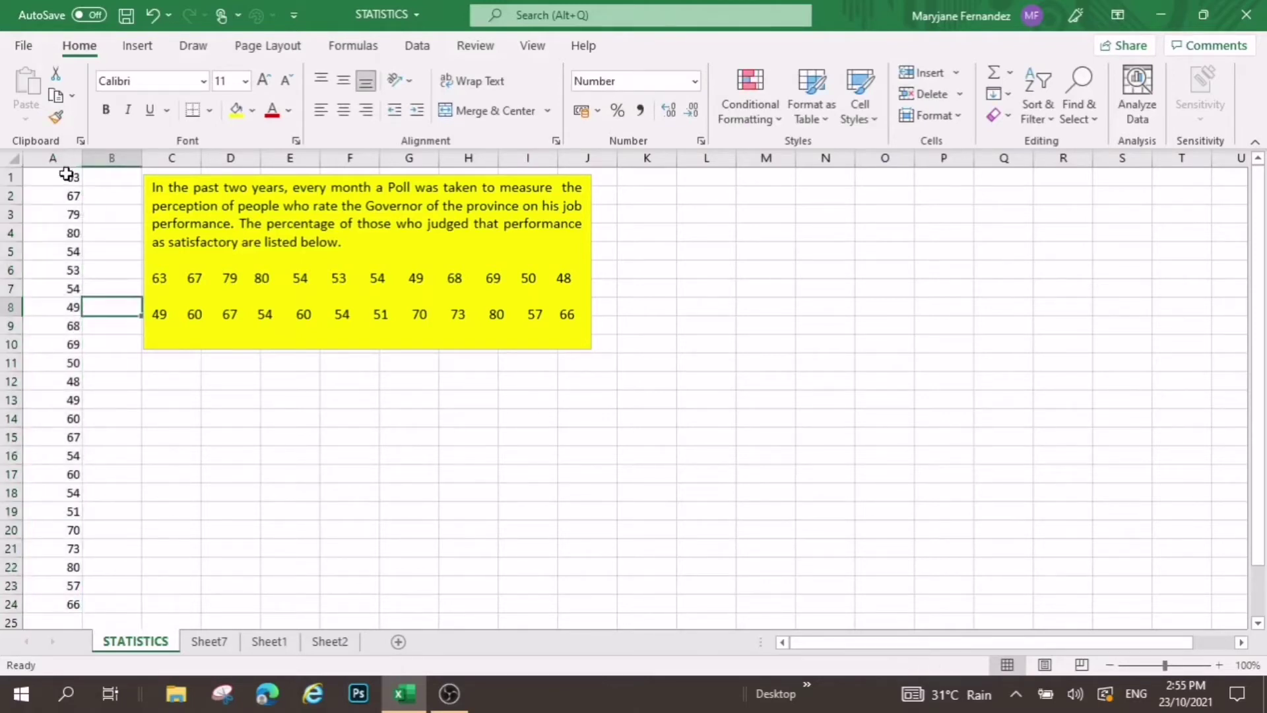
left_click(182, 383)
type("MEAN")
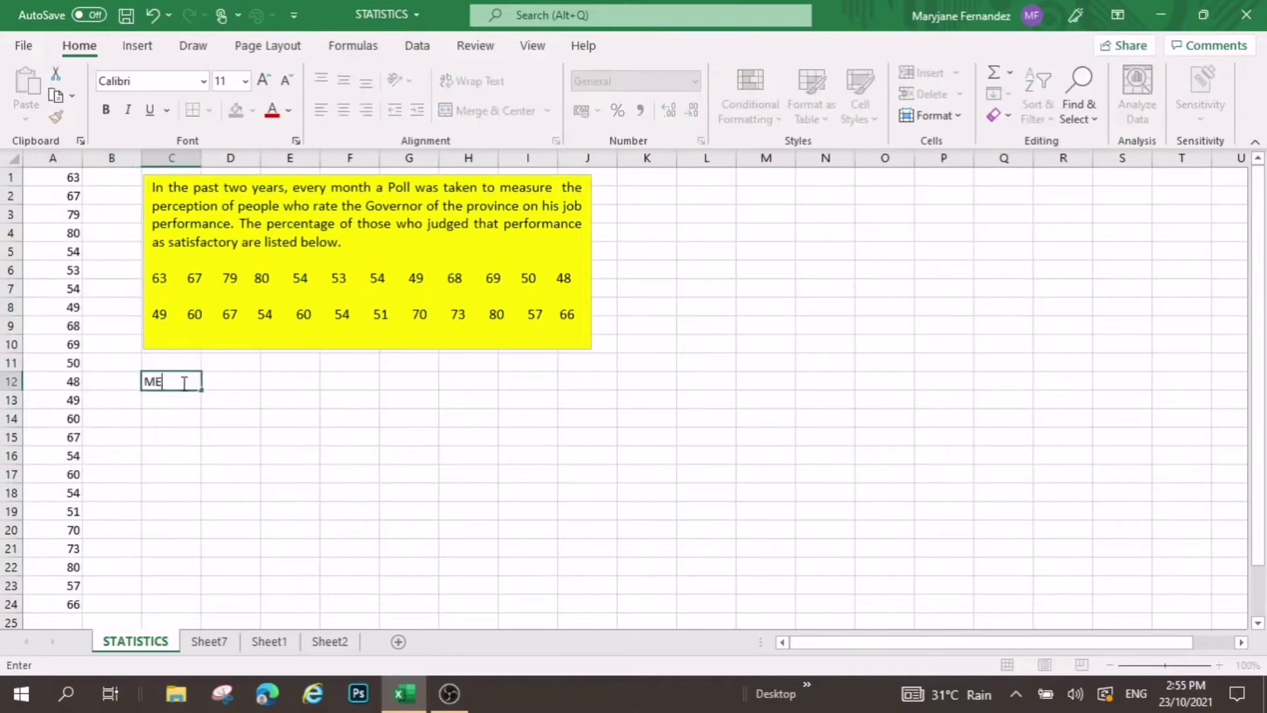
key("BackSpace")
type("N")
key("Return")
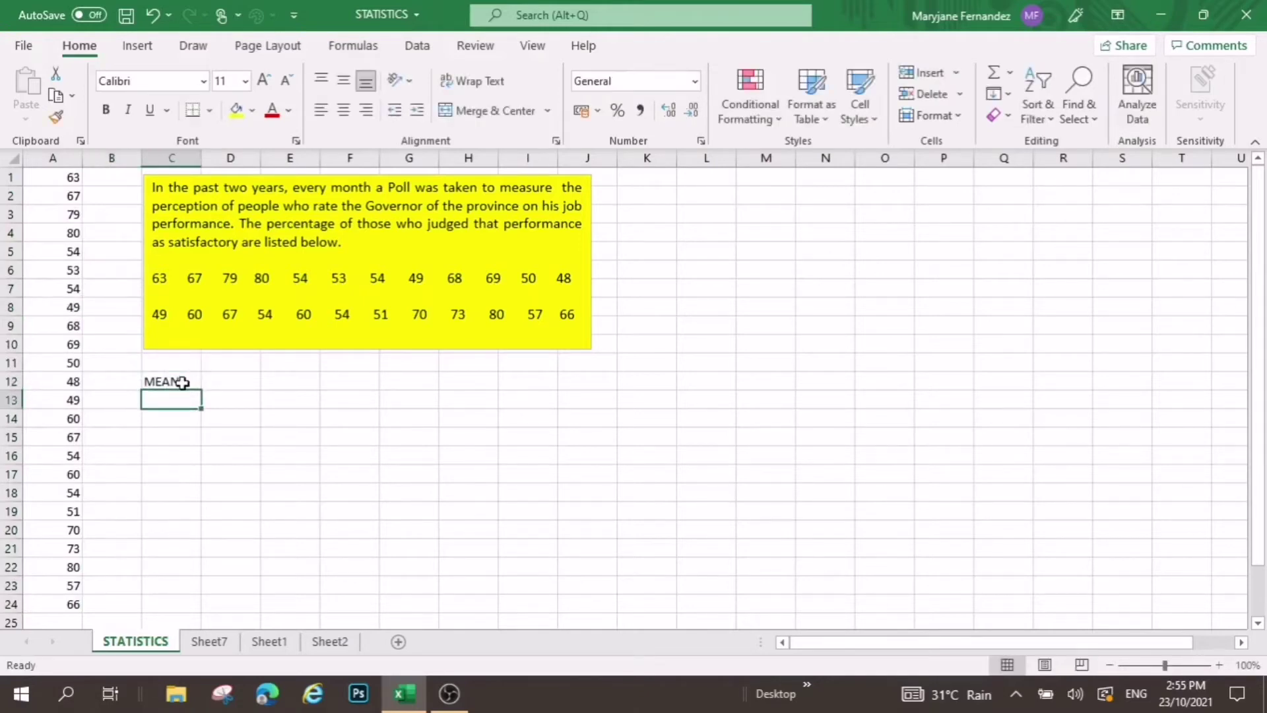
type("MEDIAN")
key("Return")
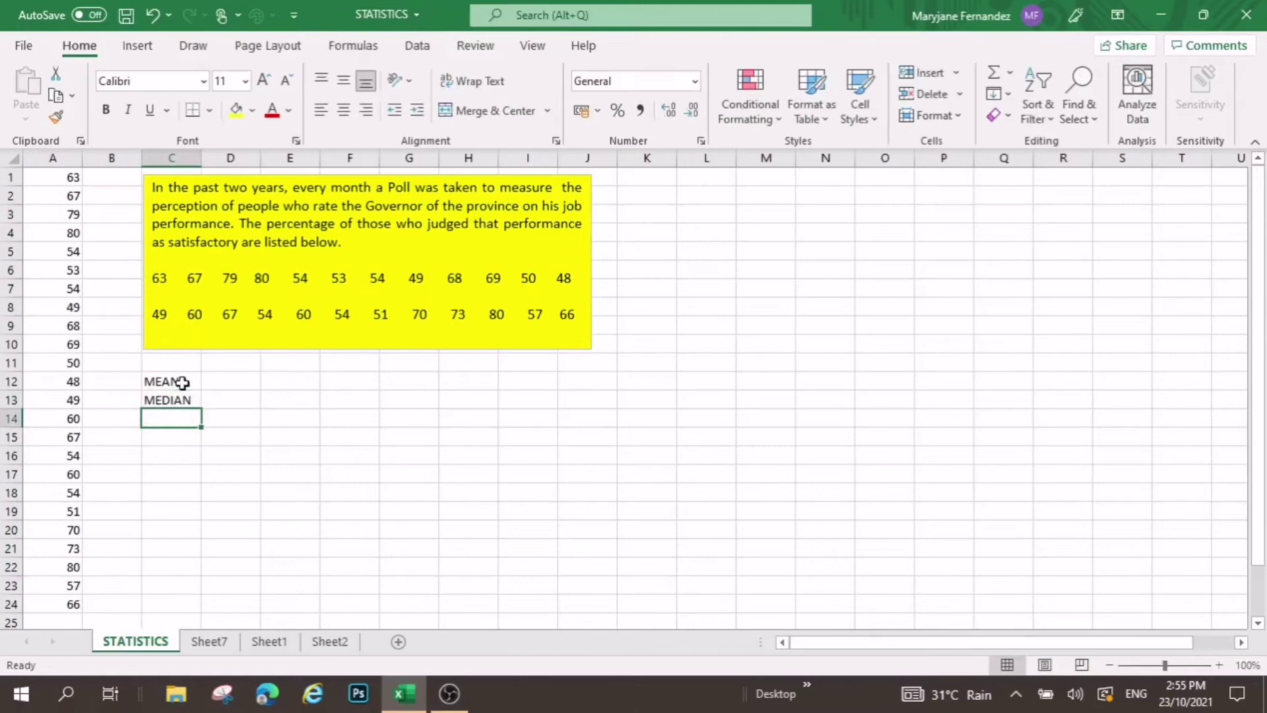
type("MODE")
key("Return")
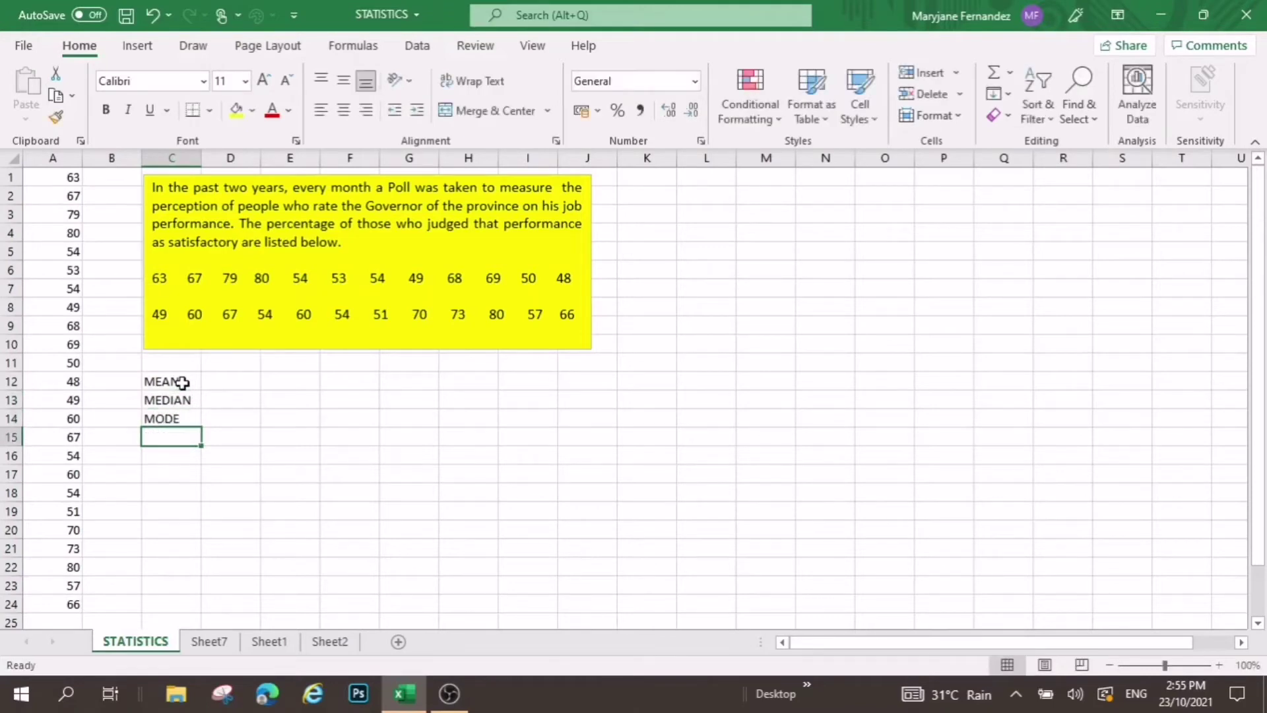
- Add the labels RANGE, VARIANCE and STANDARD DEVIATION in C15 to C17
type("RANGE")
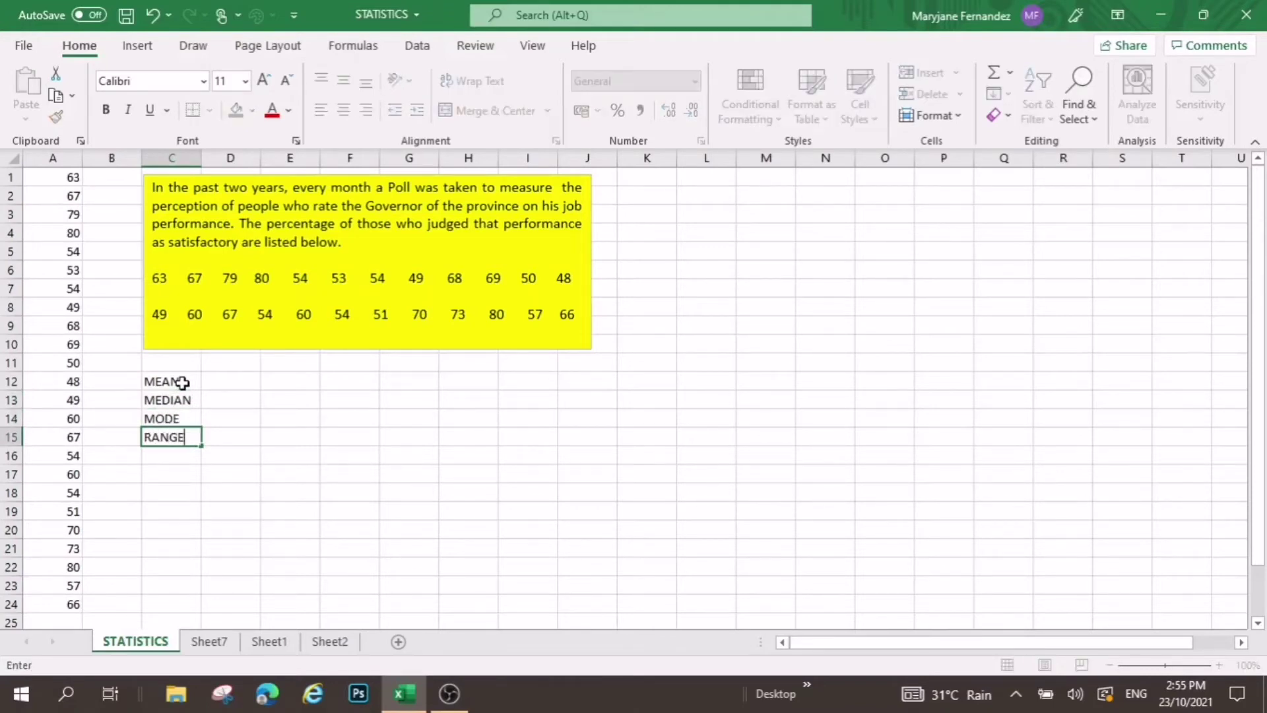
key("Return")
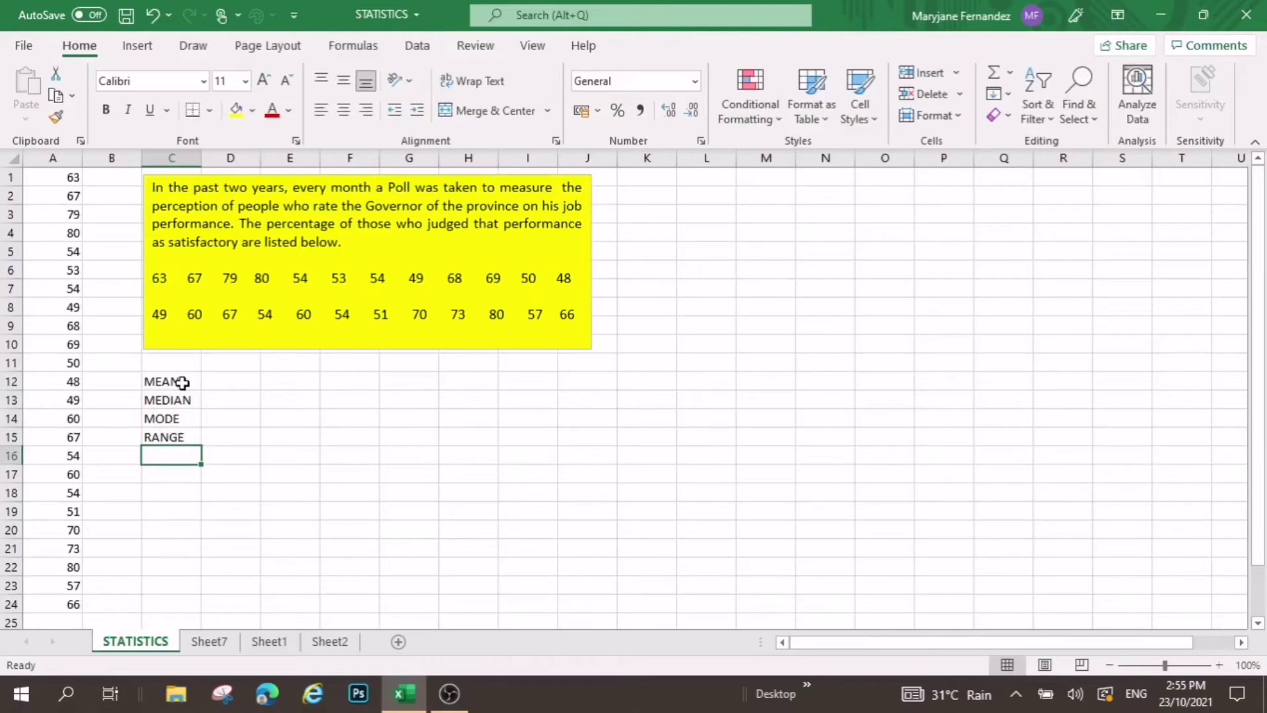
type("S")
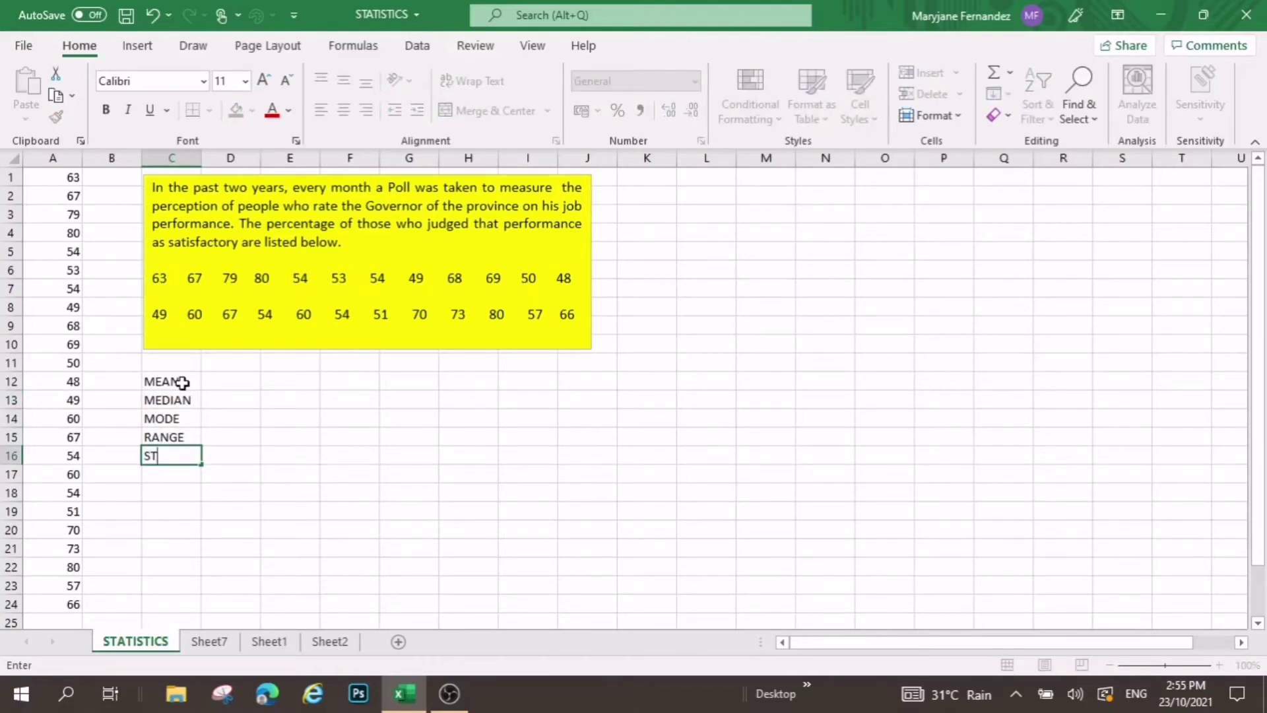
type("T")
key("BackSpace")
key("BackSpace")
type("VARIANCE")
key("Return")
type("STAND")
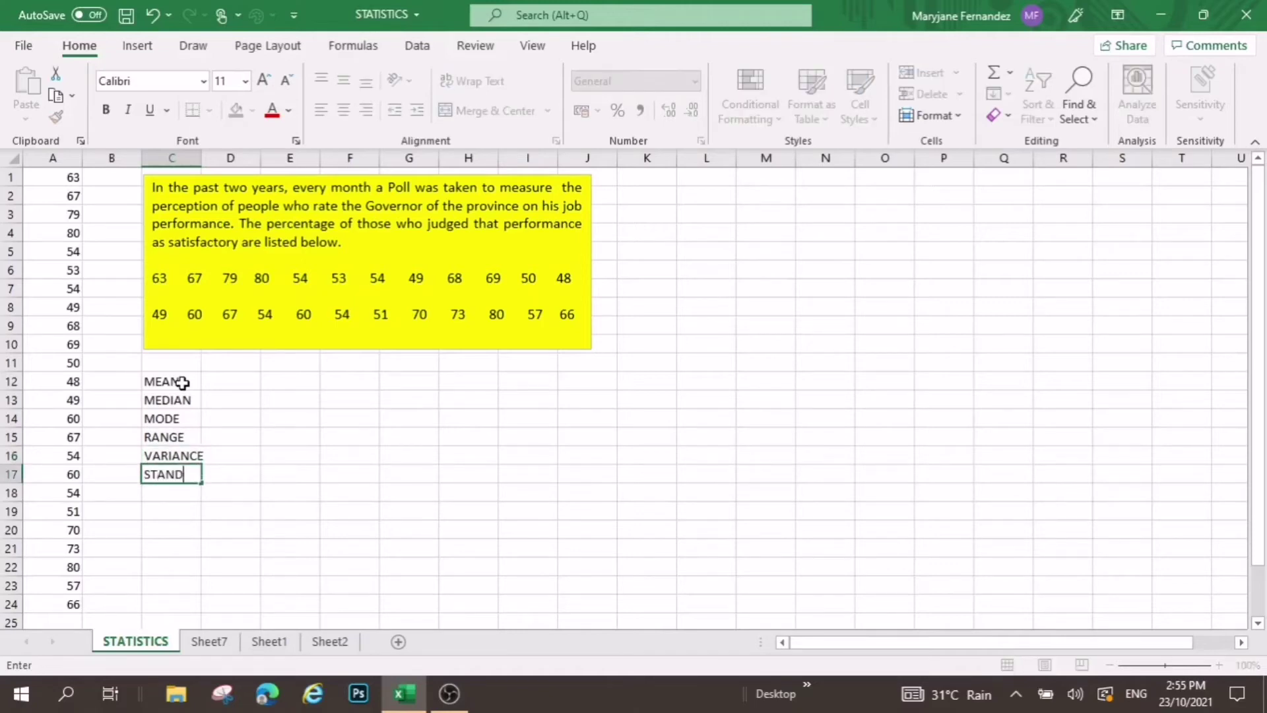
type("ARD DEVIATION")
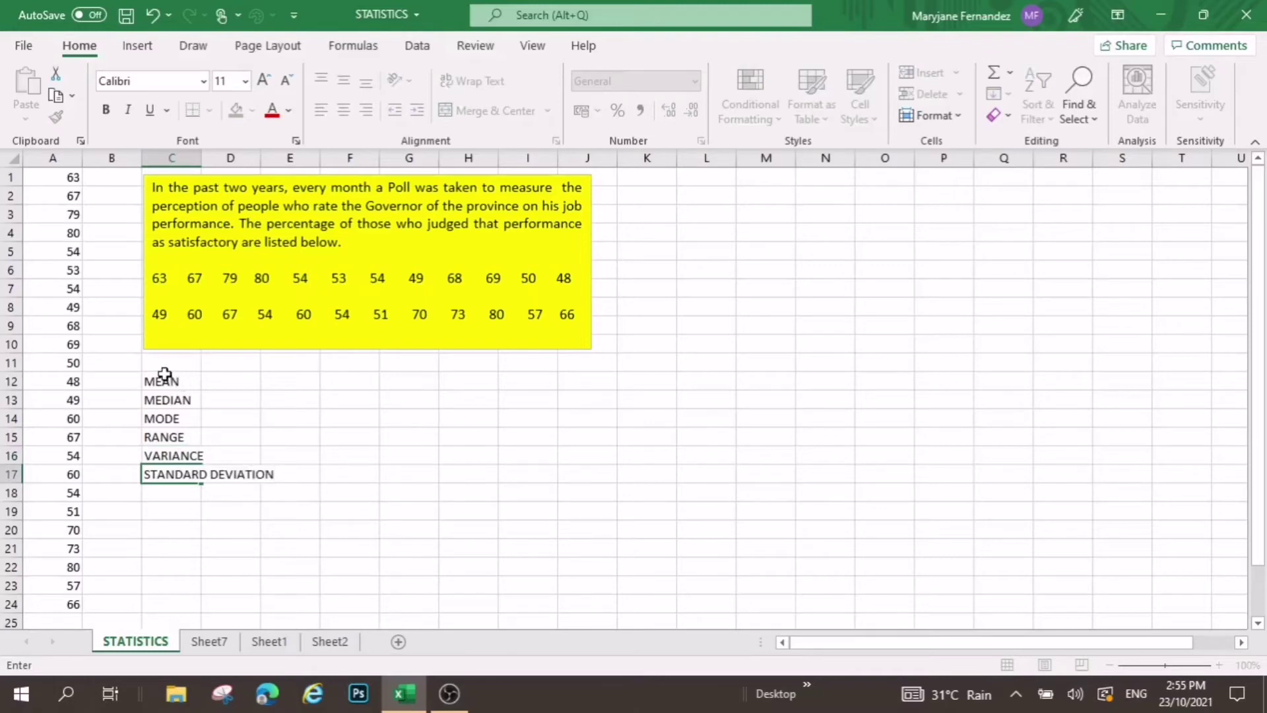
- Widen column C and enter =AVERAGE(A1:A24) in D12, giving 61.45833
left_click_drag(201, 155, 278, 165)
left_click(342, 416)
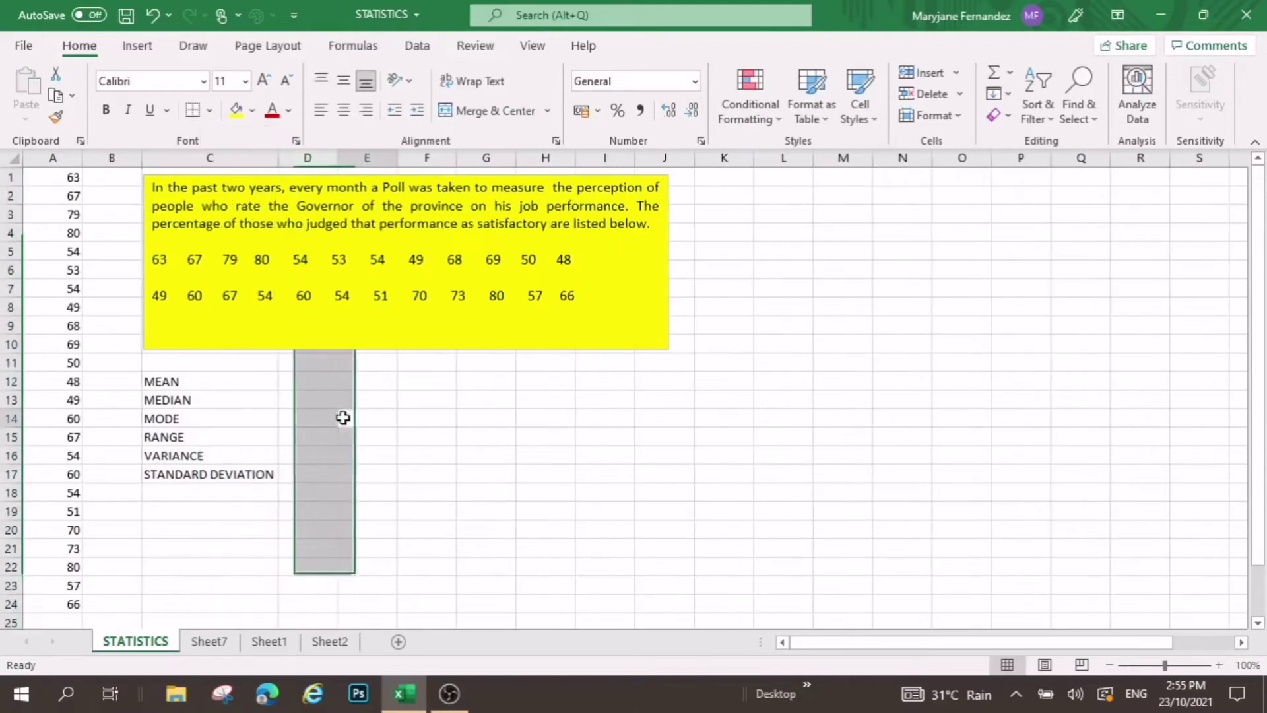
left_click(301, 383)
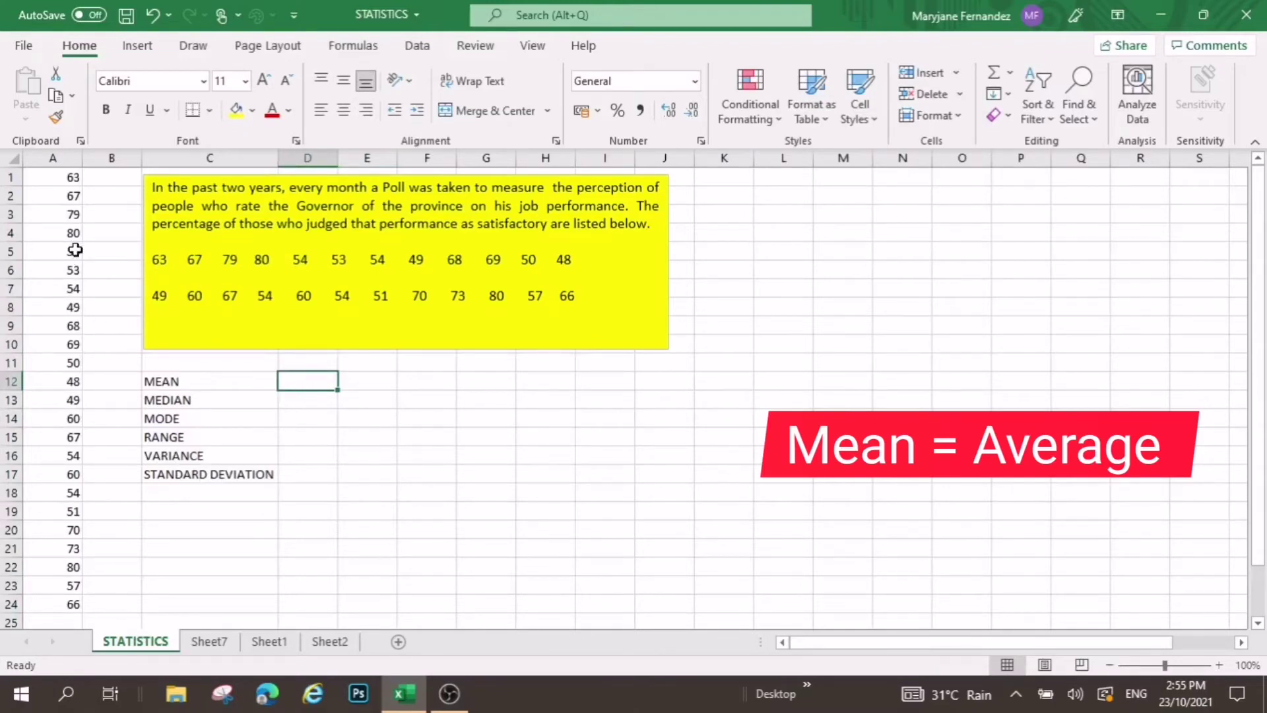
type("=")
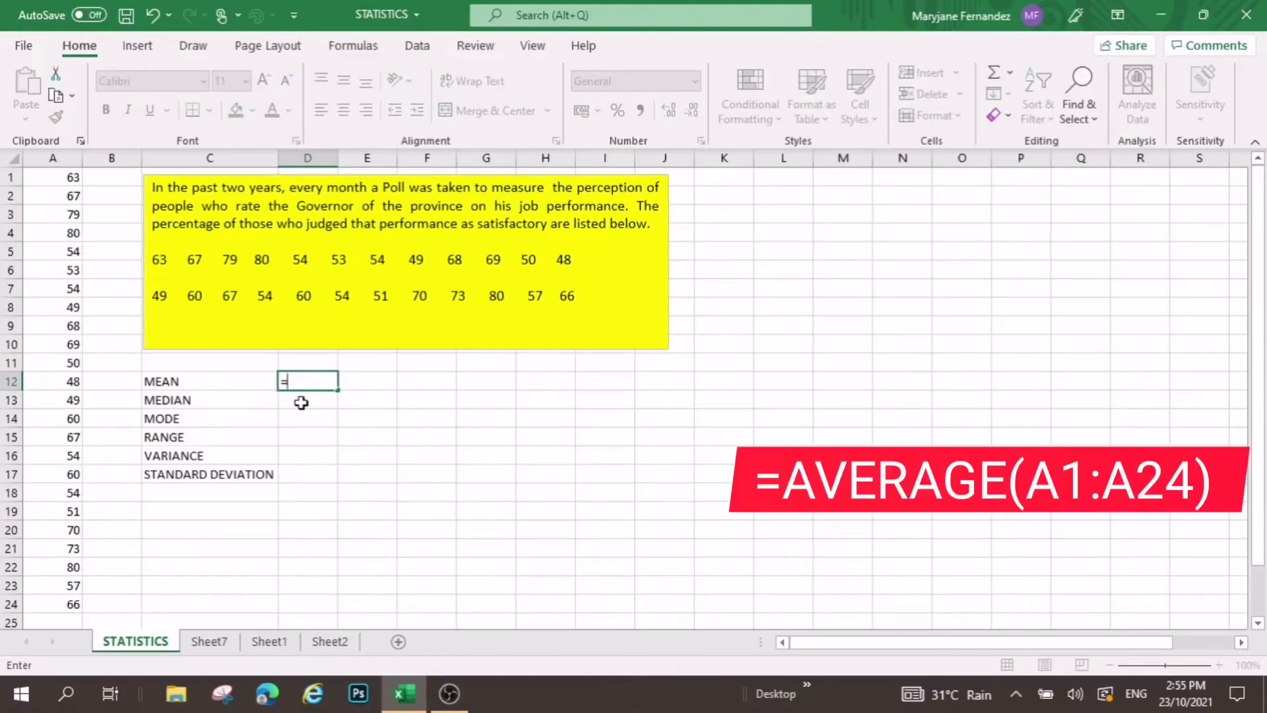
type("AV")
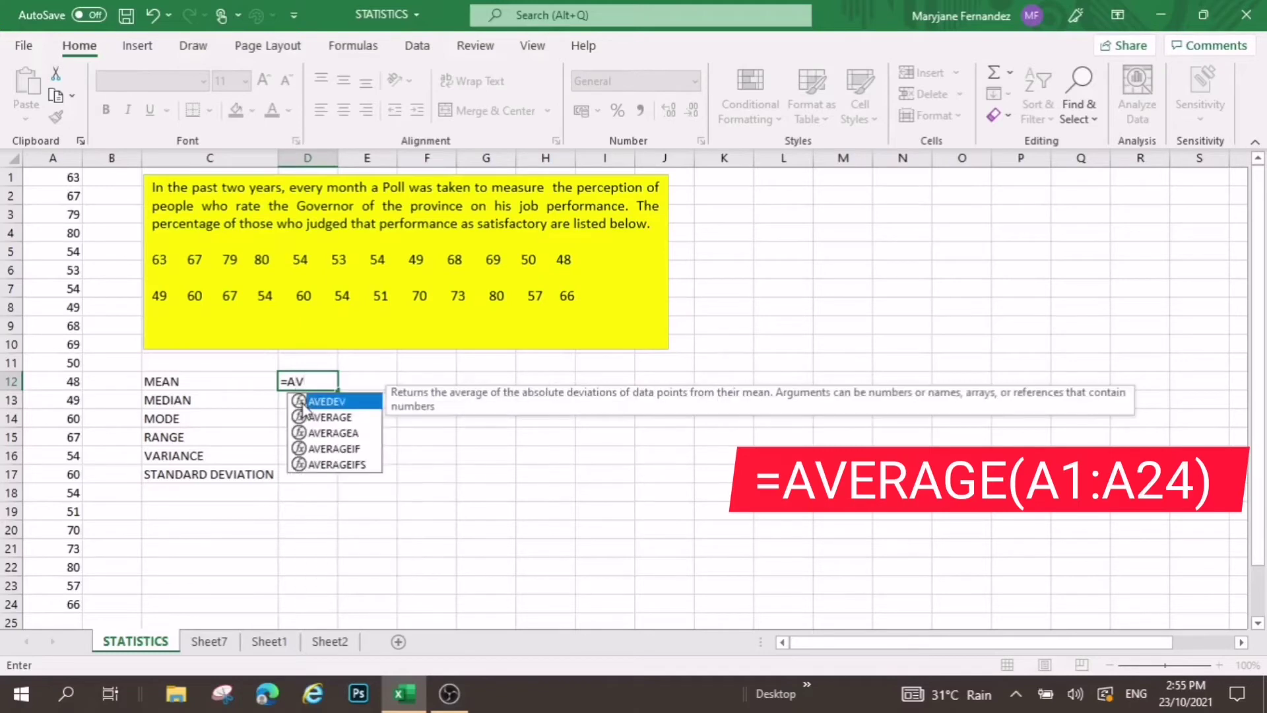
type("ERAGE")
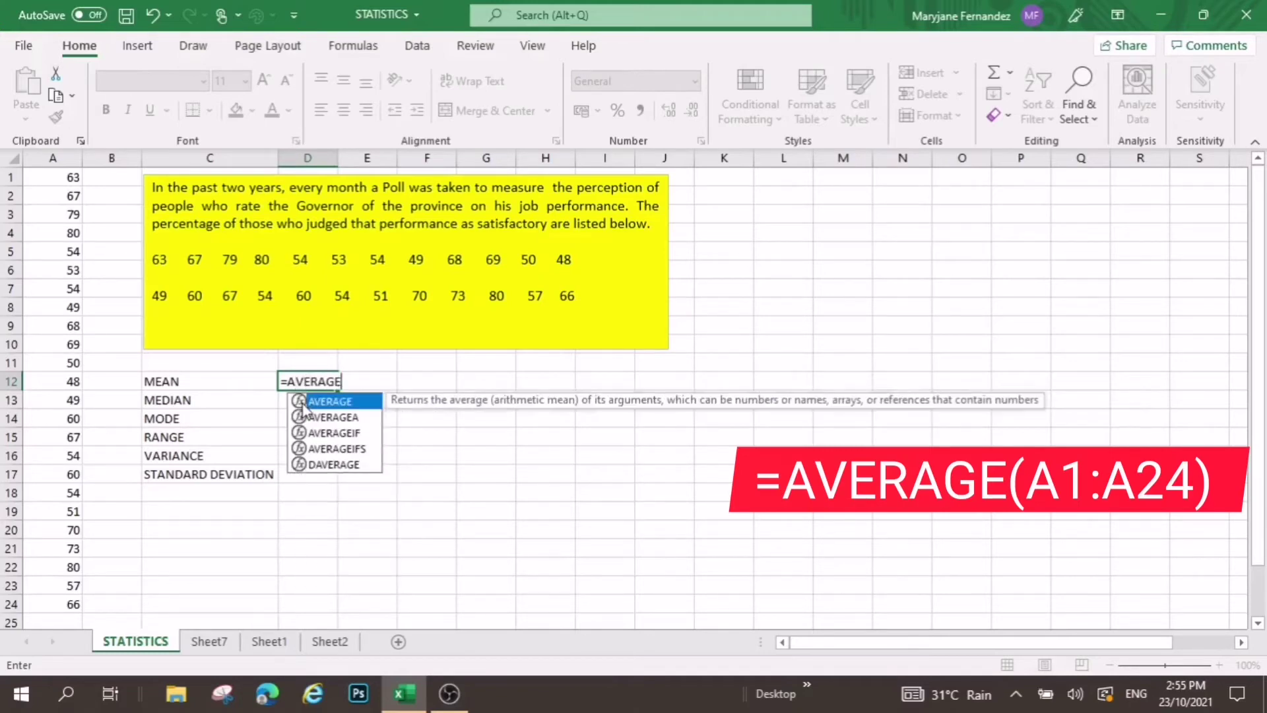
type("(")
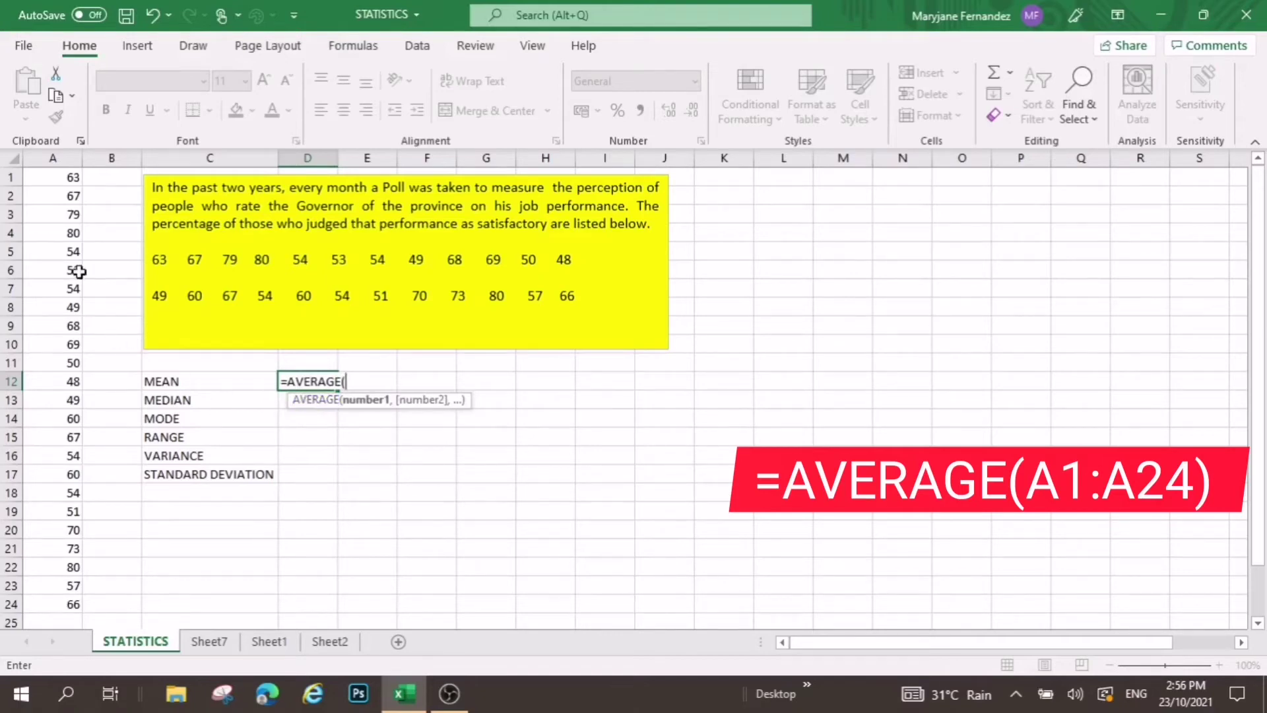
left_click_drag(56, 177, 74, 597)
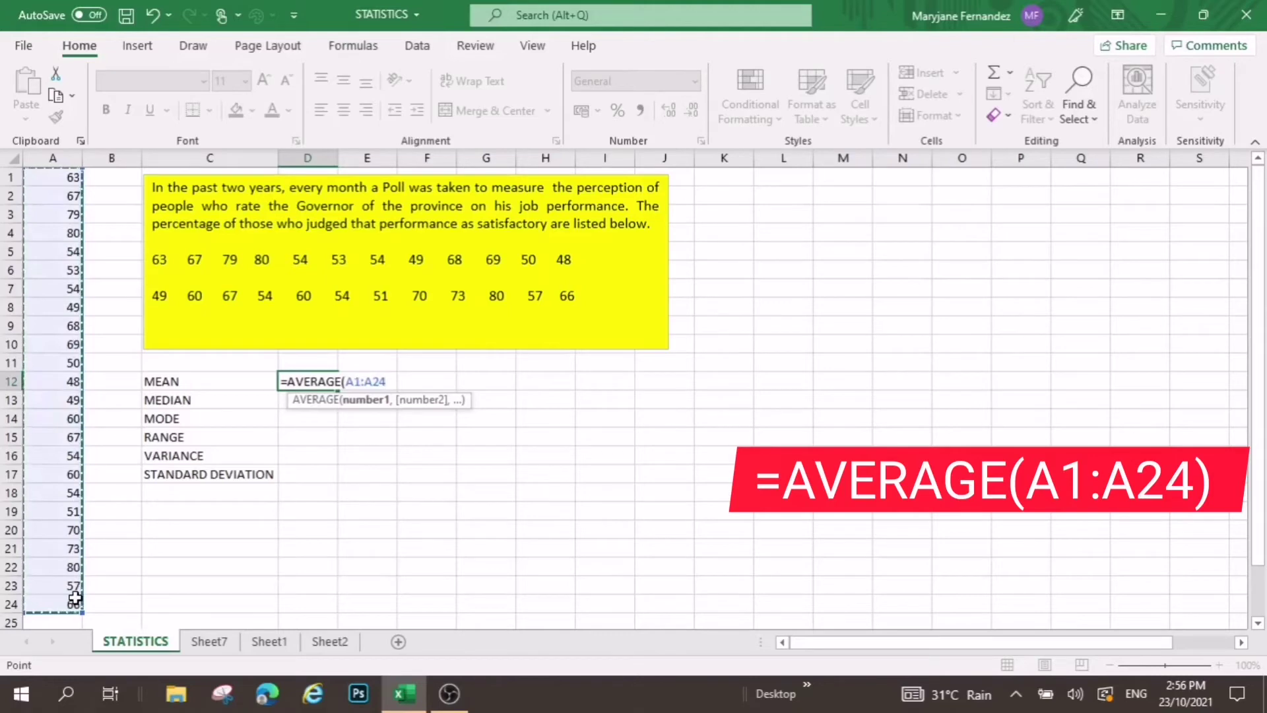
type(")")
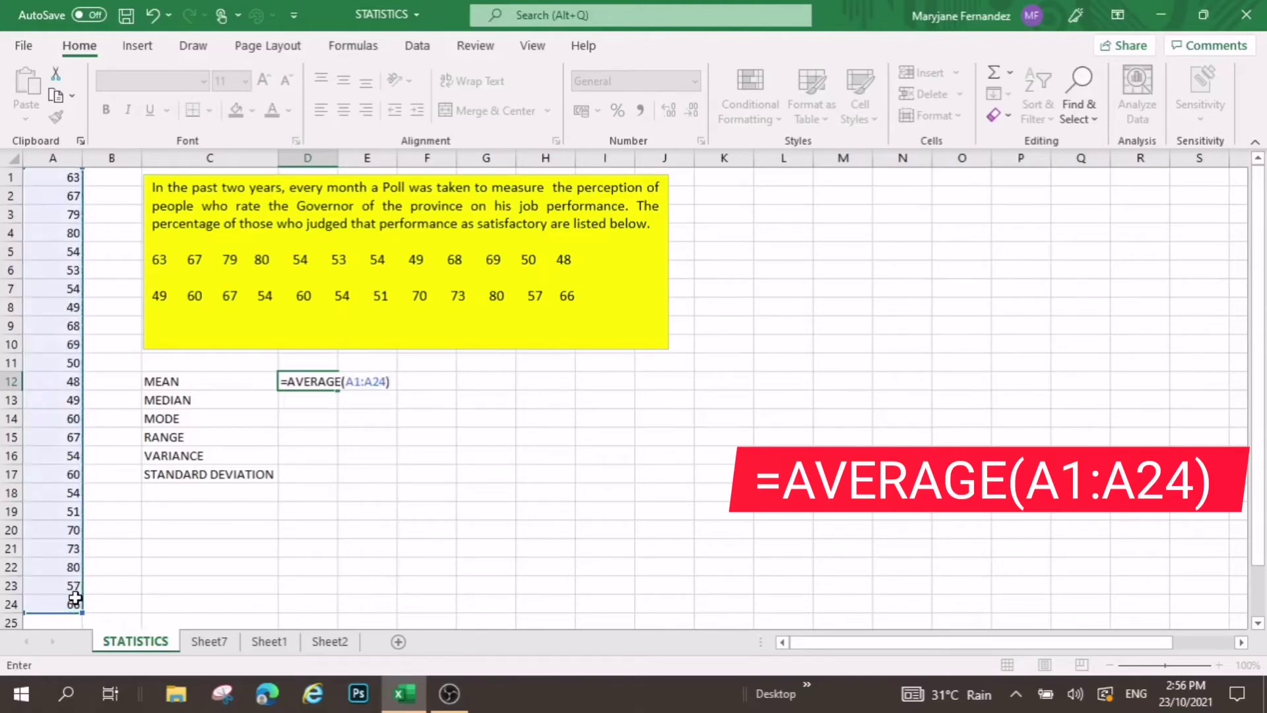
key("Return")
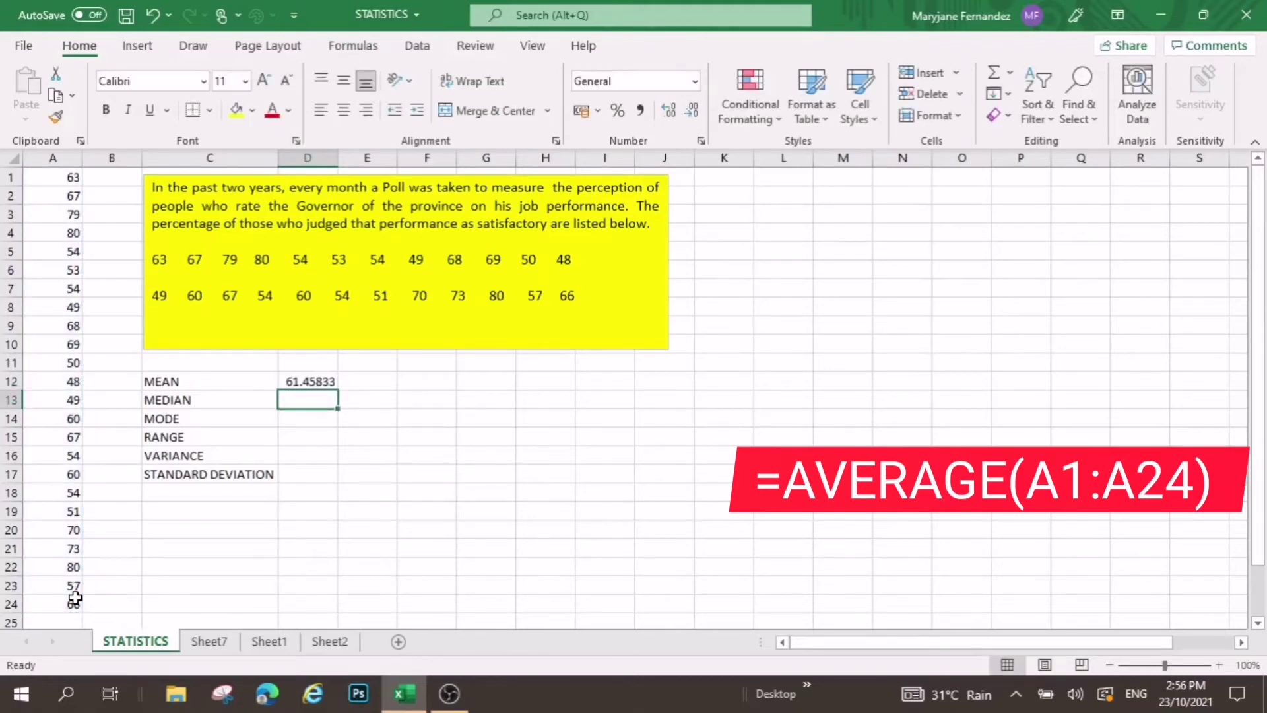
- Enter =MEDIAN(A1:A24) in D13 (60) and =MODE(A1:A24) in D14 (54)
type("=")
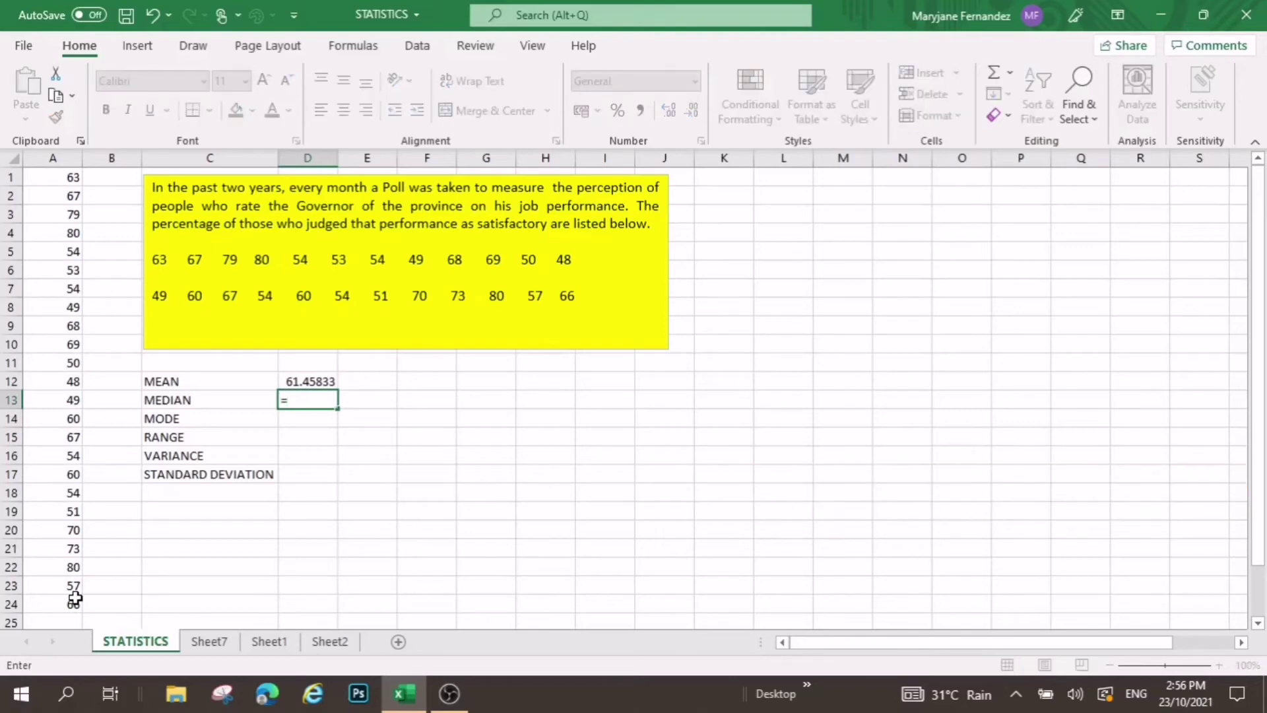
type("MEDIAN")
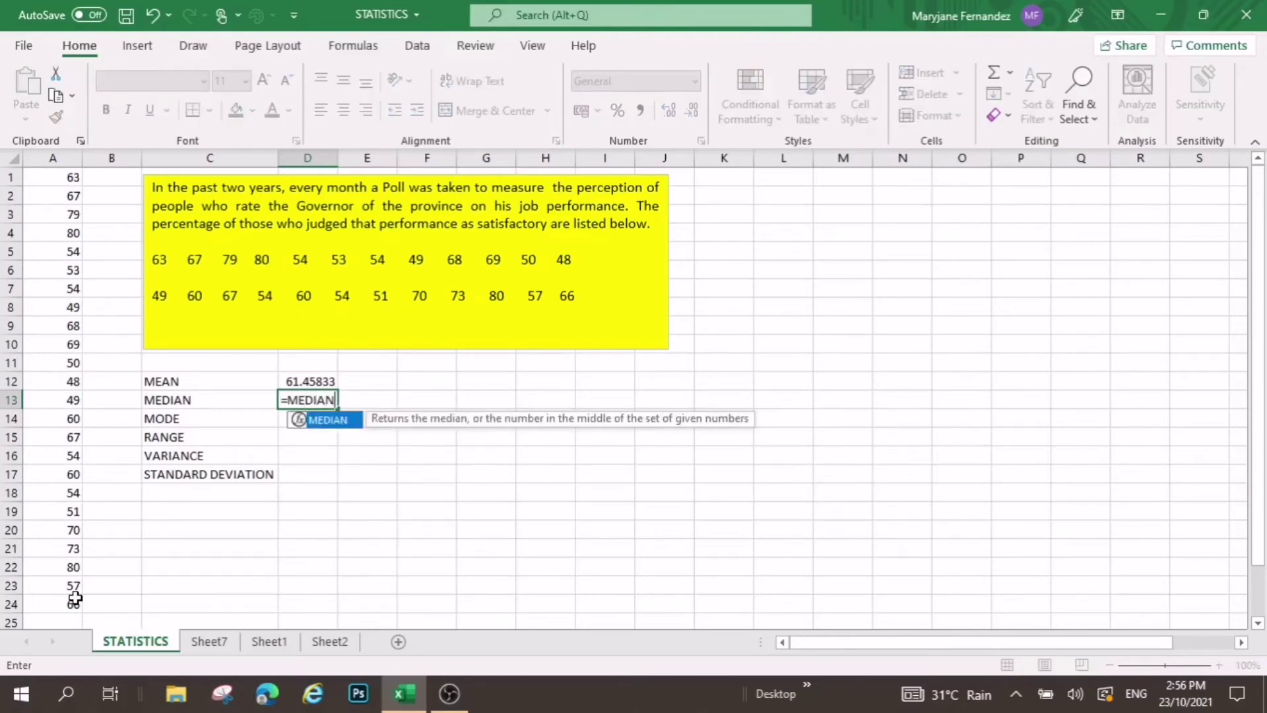
type("(")
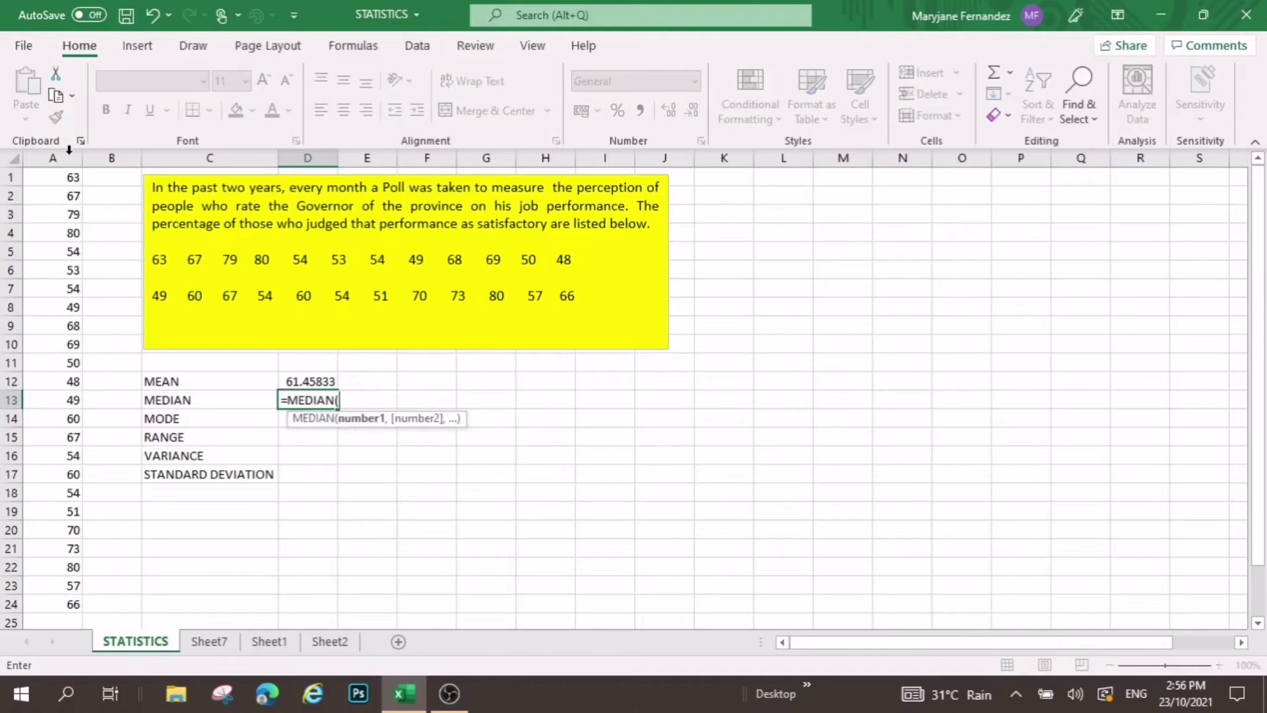
left_click_drag(70, 175, 74, 596)
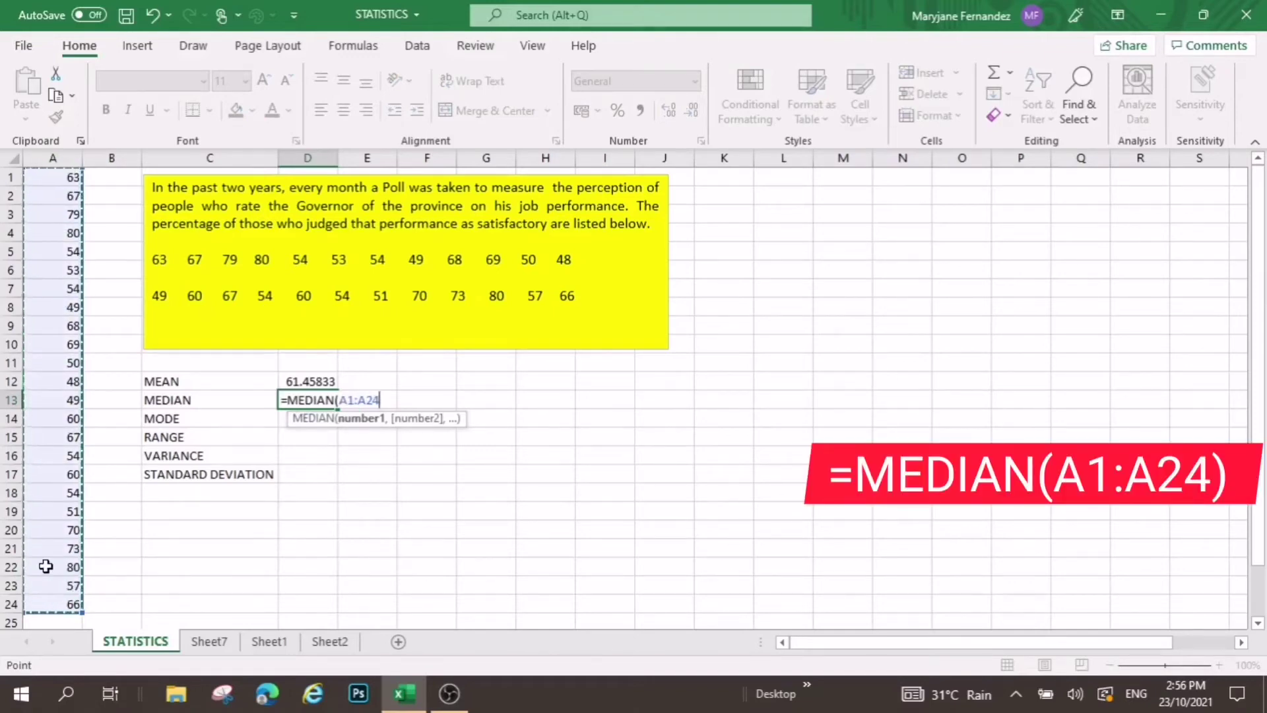
type(")")
key("Return")
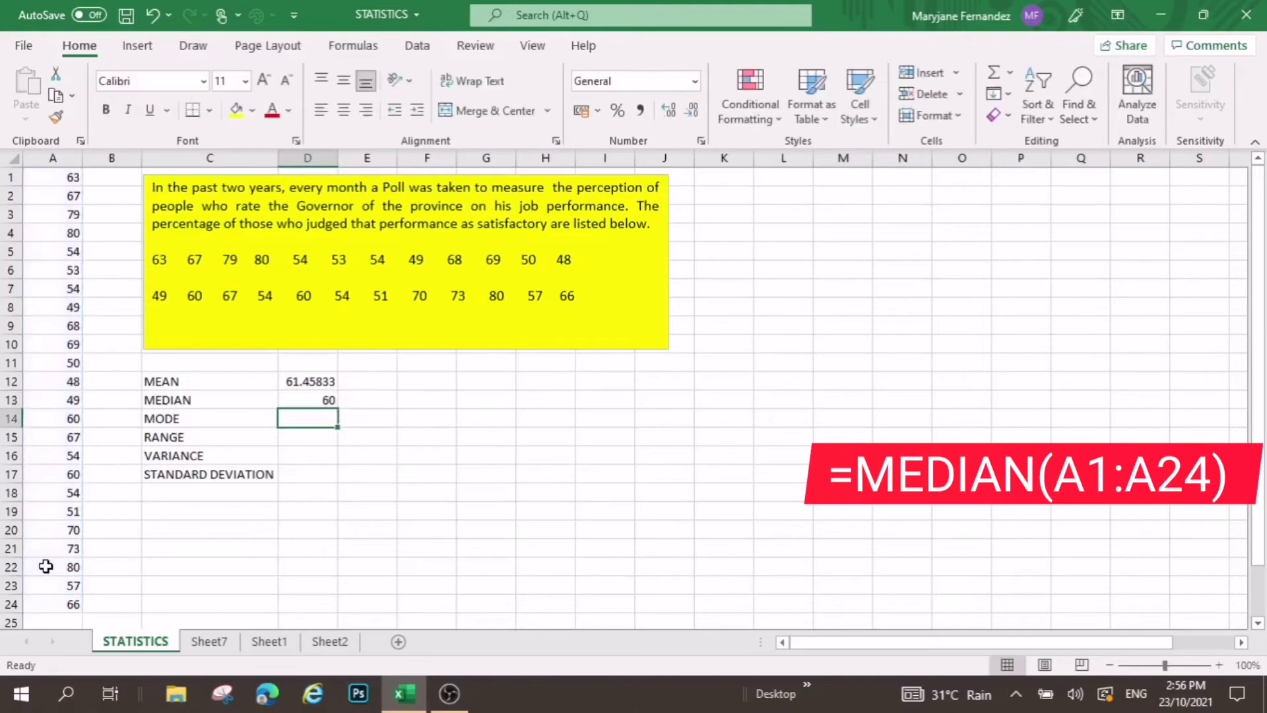
type("=")
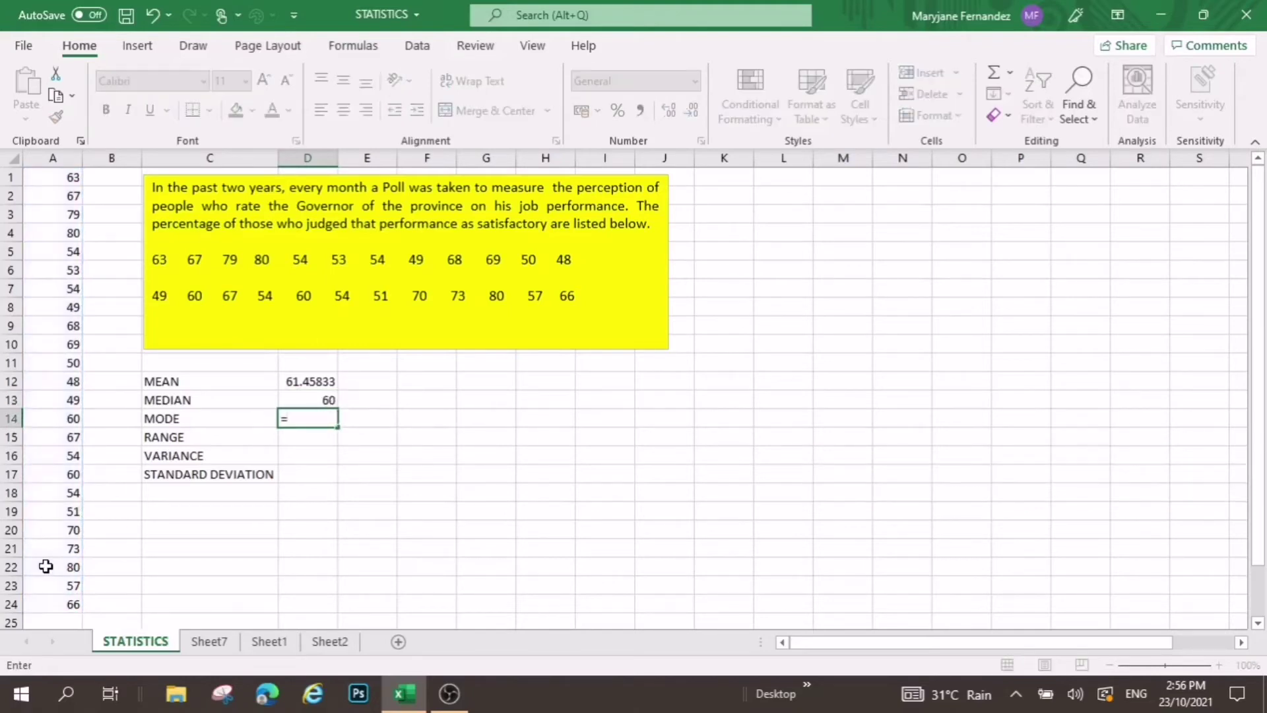
type("MODE(")
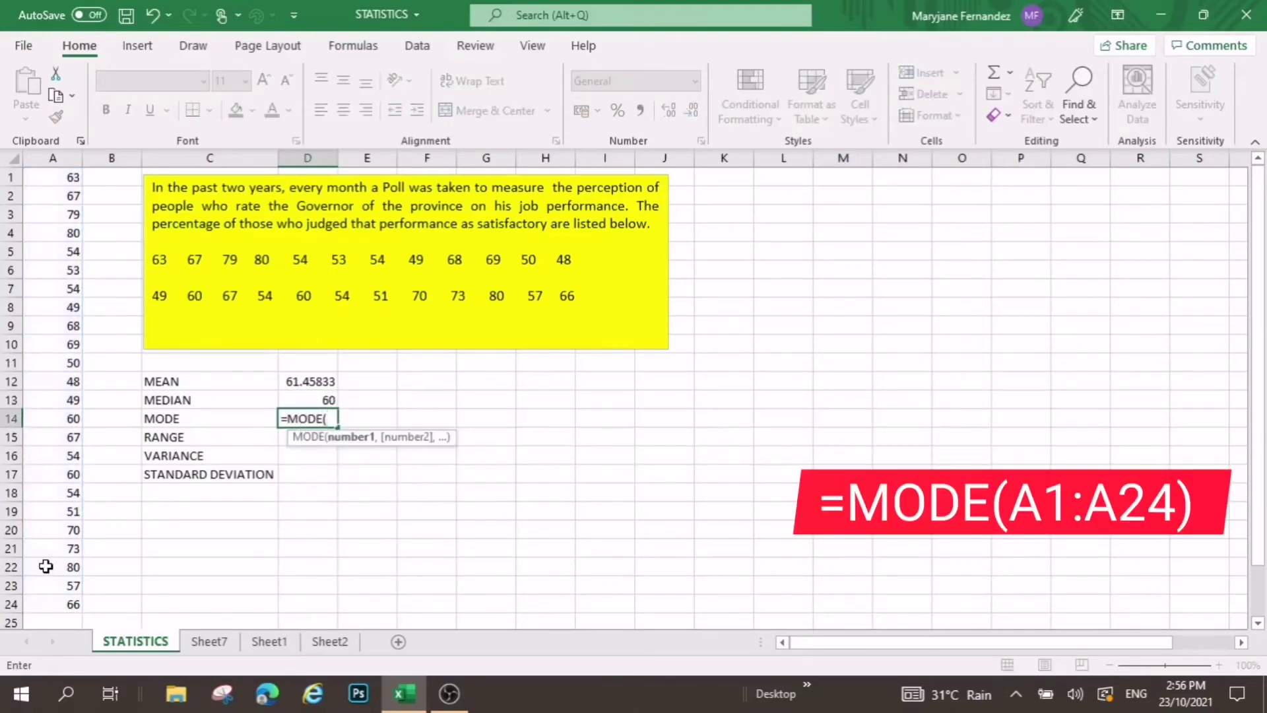
left_click_drag(52, 178, 43, 594)
type(")")
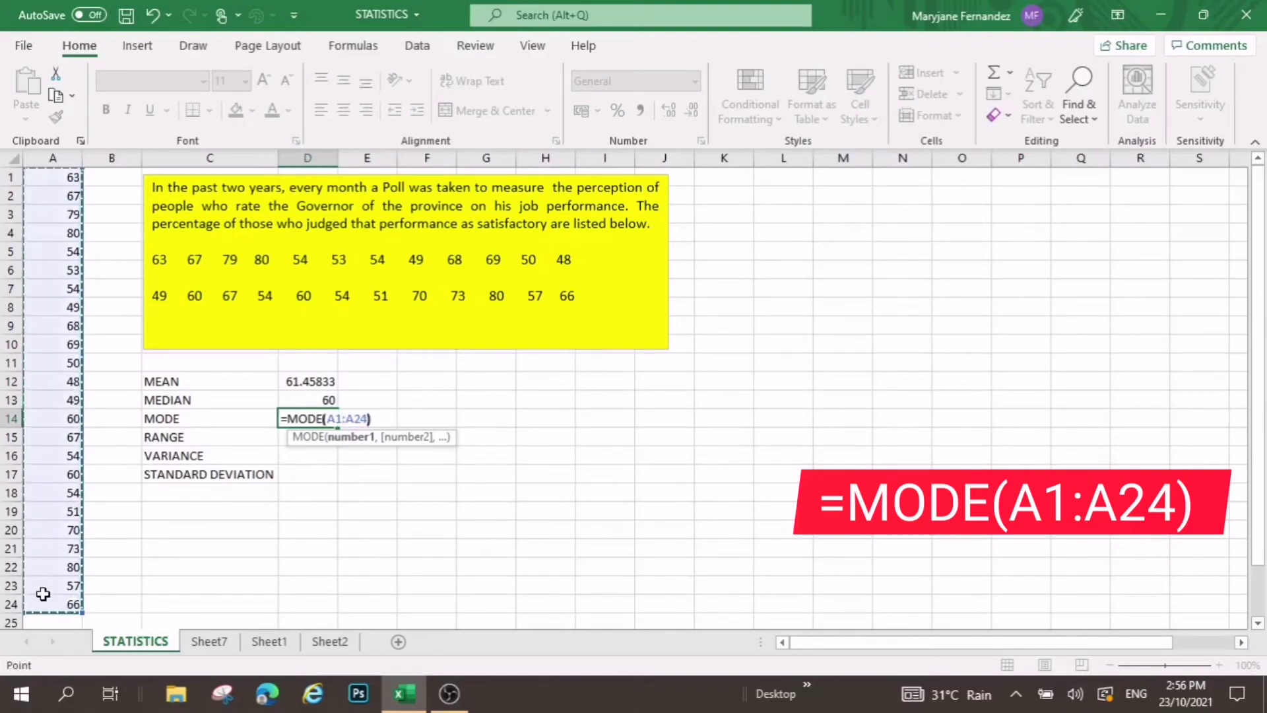
key("Return")
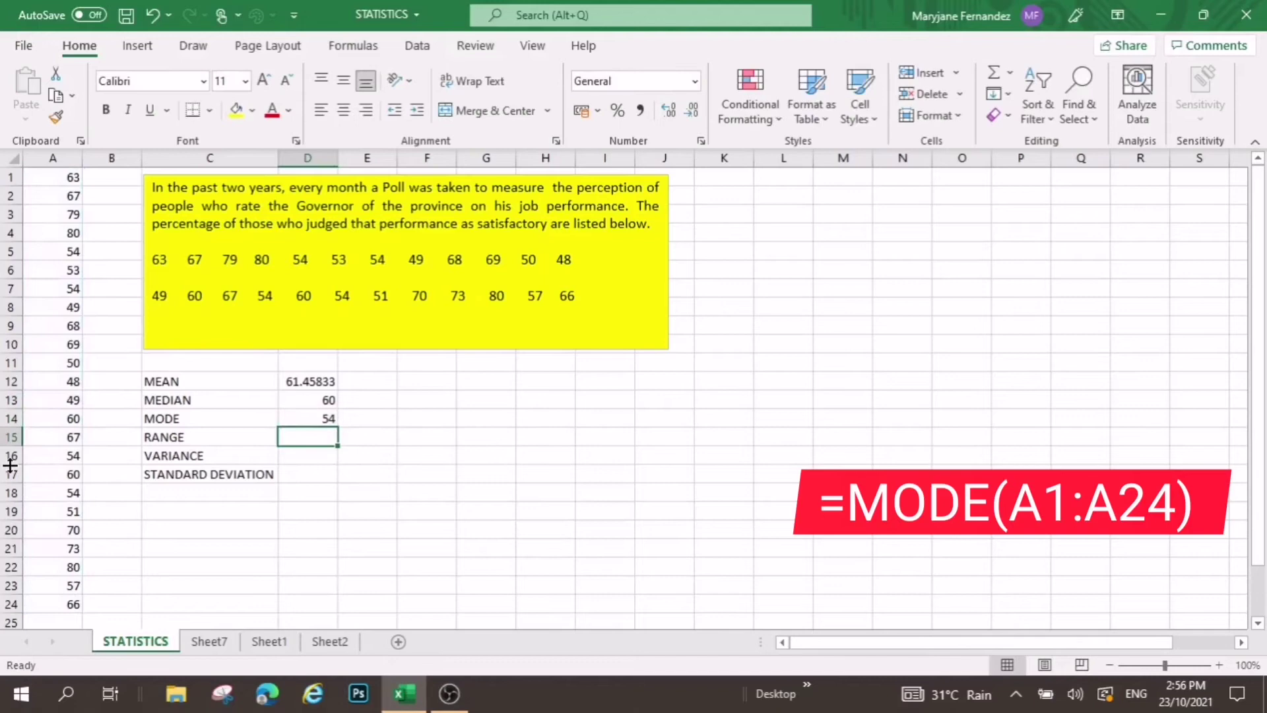
- Clear the unfinished formula from D15, the cell beside RANGE
type("=")
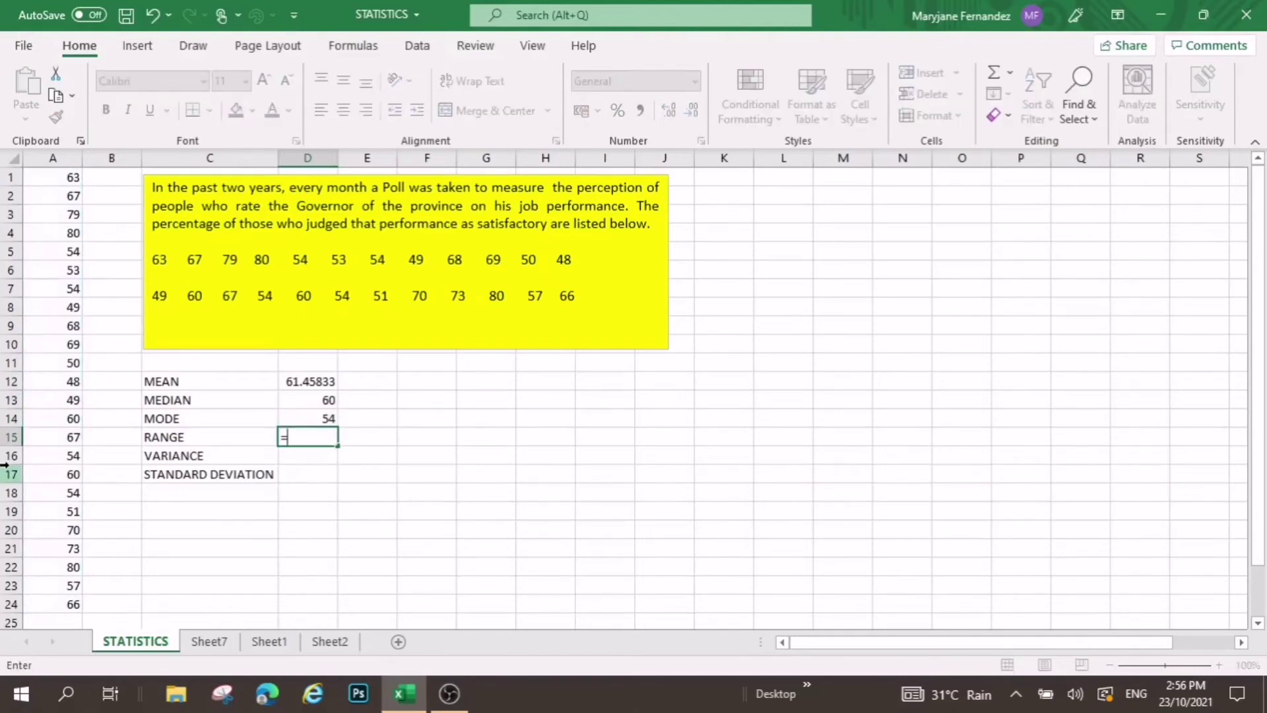
key("BackSpace")
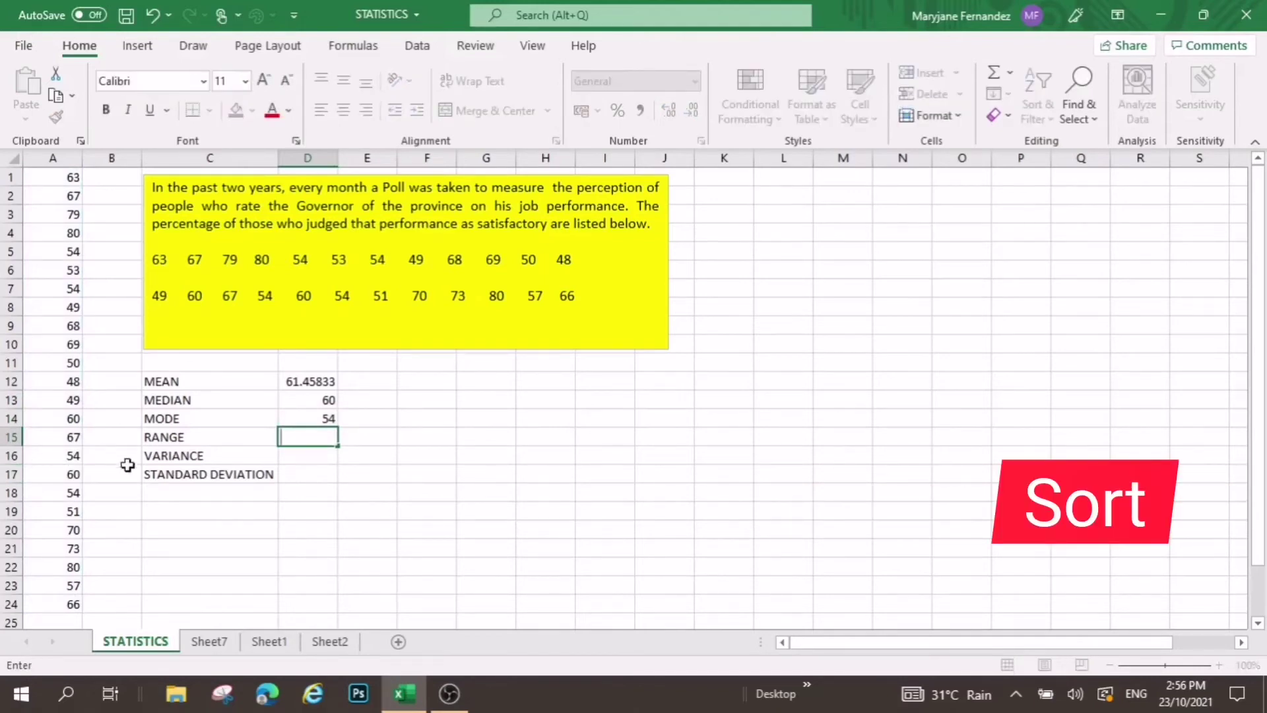
left_click(212, 438)
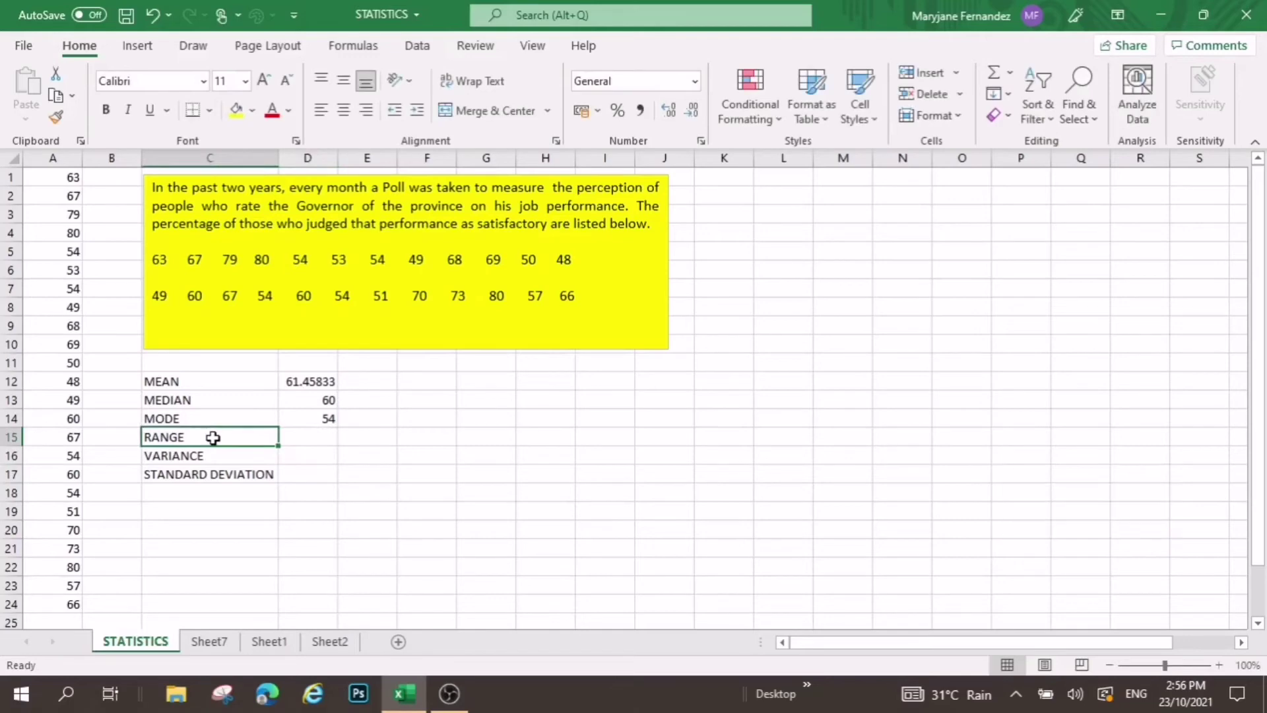
left_click(309, 435)
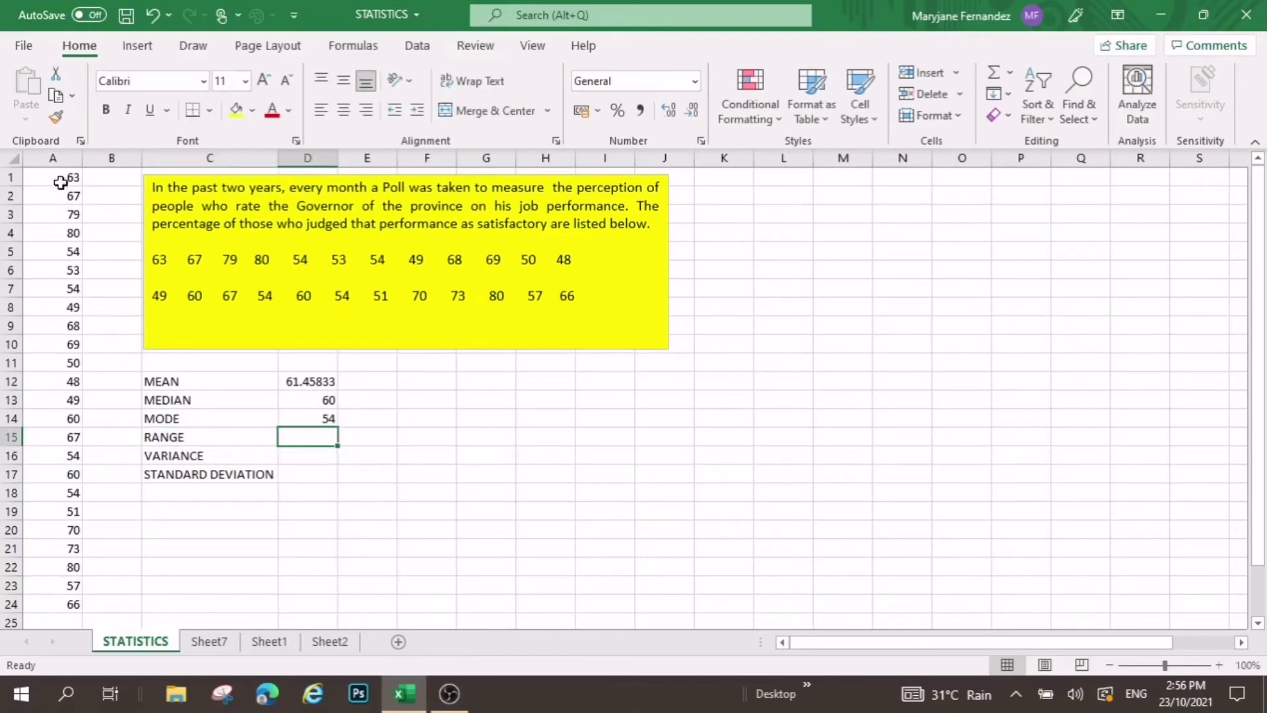
- Sort the poll values in A1:A24 largest to smallest, from 80 down to 48
left_click_drag(62, 177, 71, 604)
right_click(57, 534)
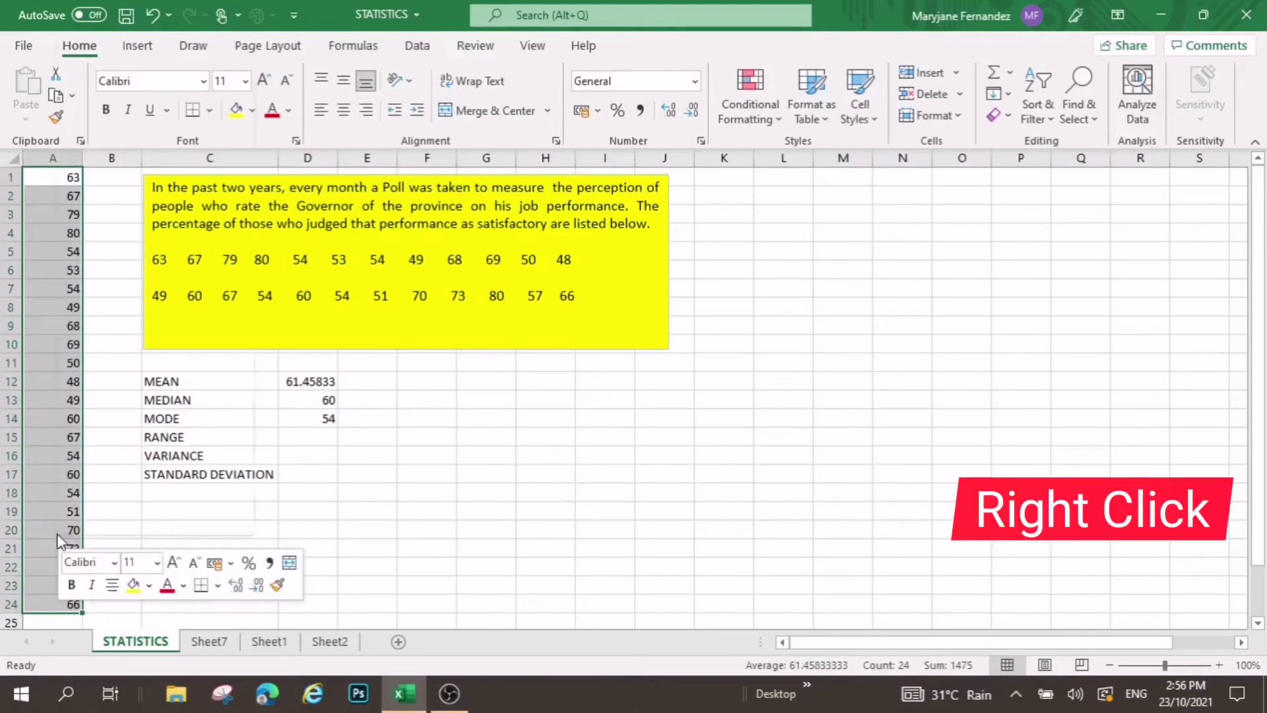
mouse_move(109, 367)
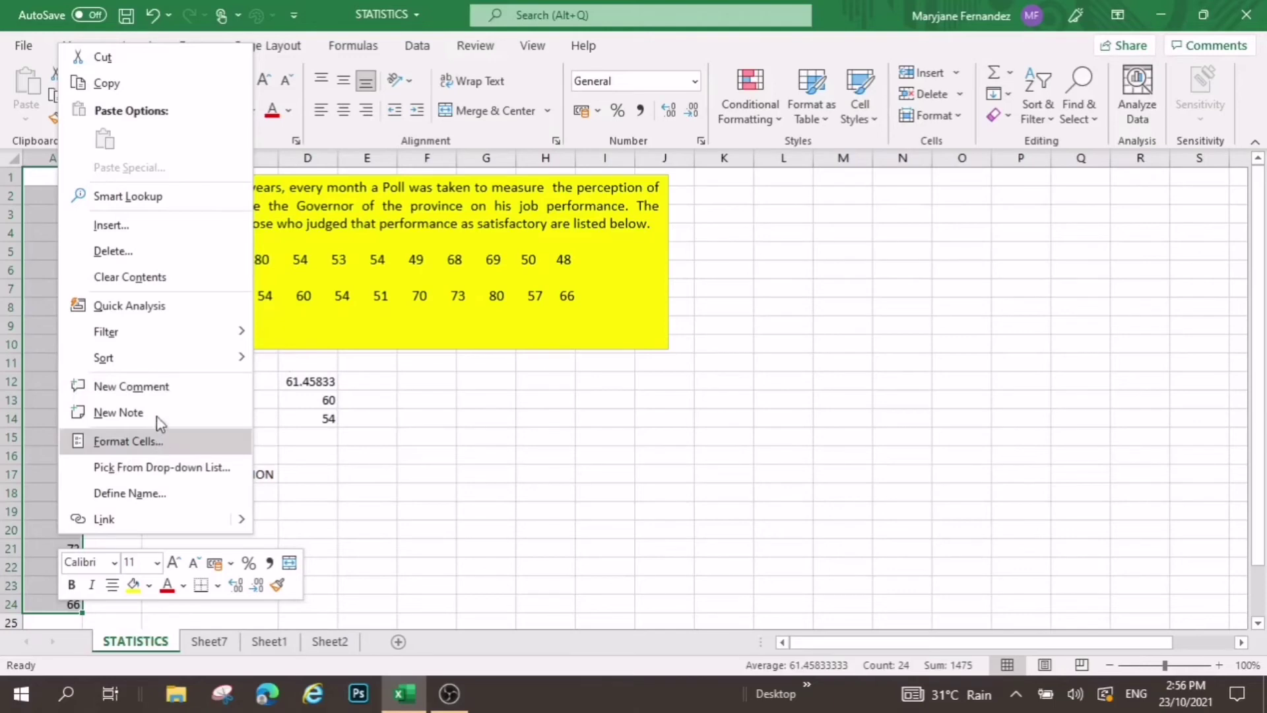
mouse_move(164, 363)
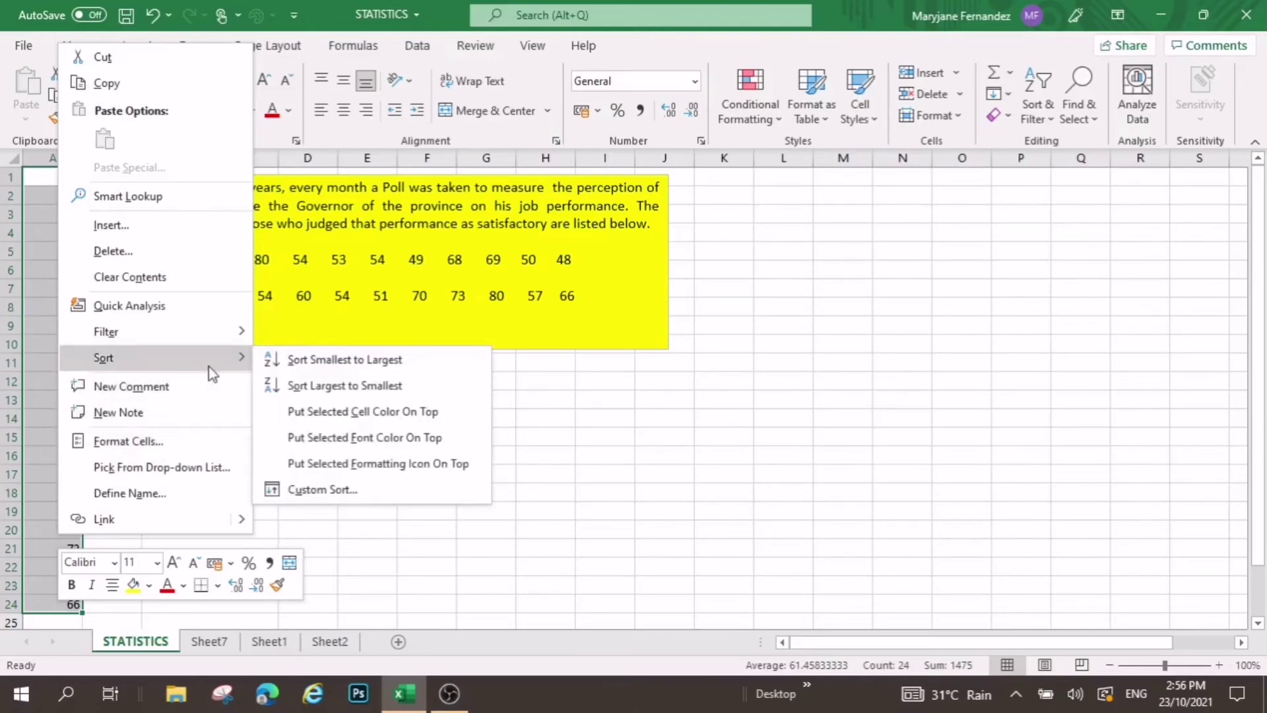
left_click(311, 390)
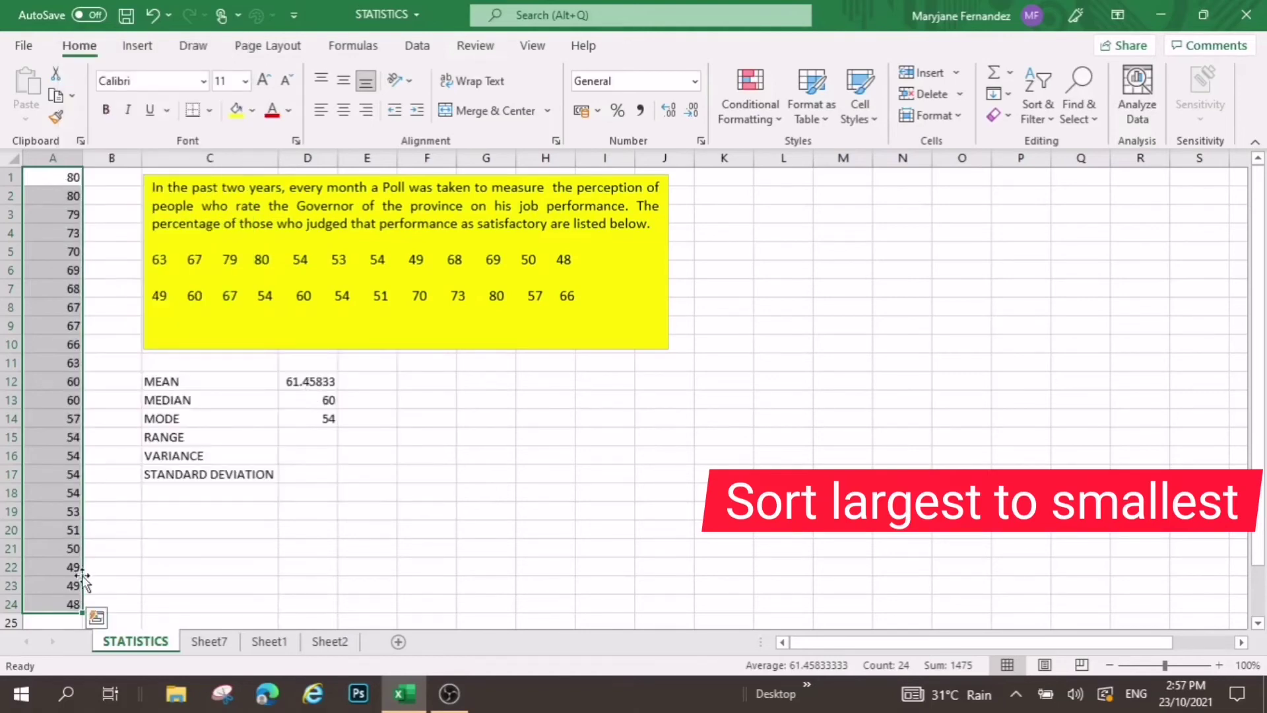
- Enter =A1-A24 in D15 to get the range of 32
left_click(301, 507)
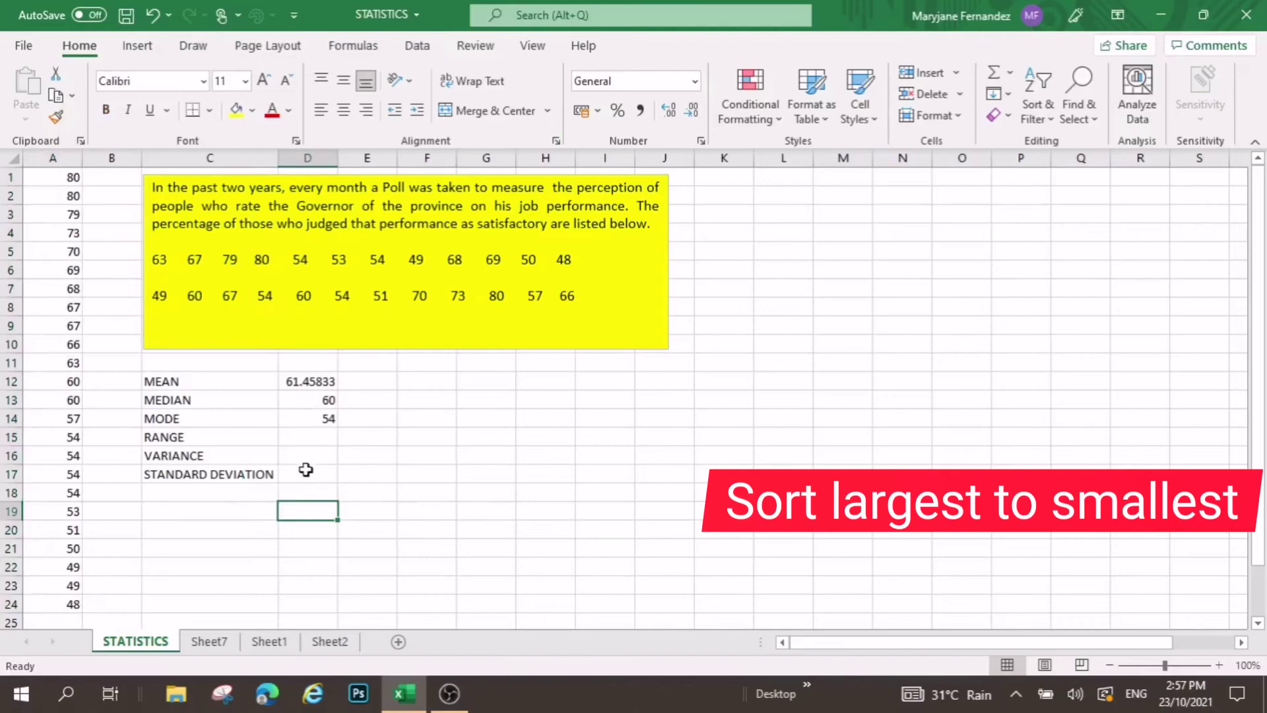
left_click(304, 437)
type("=")
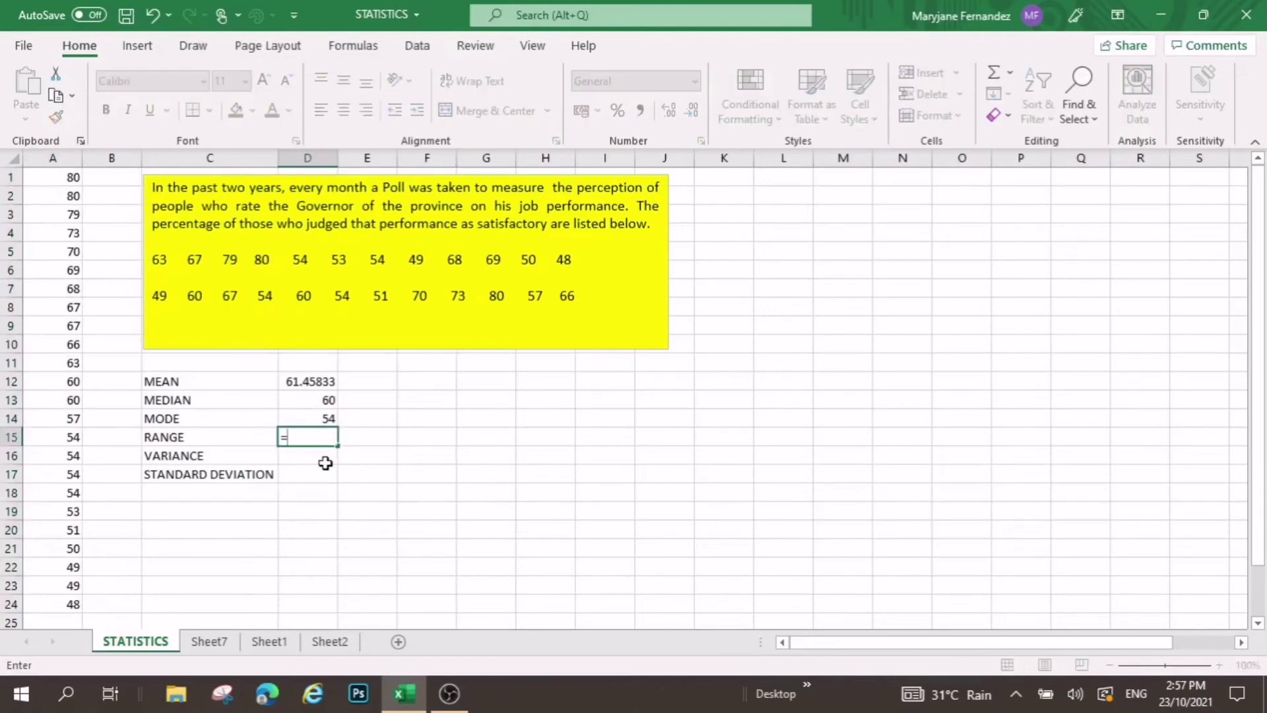
left_click(60, 178)
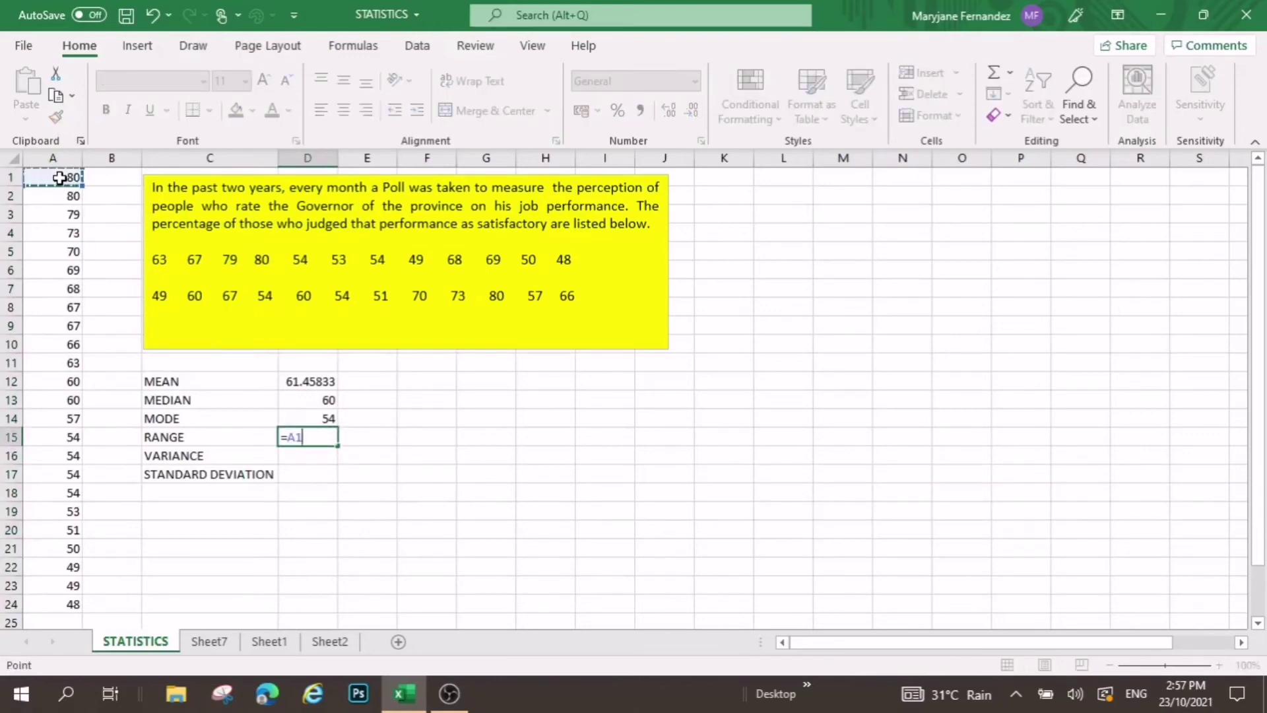
type("-")
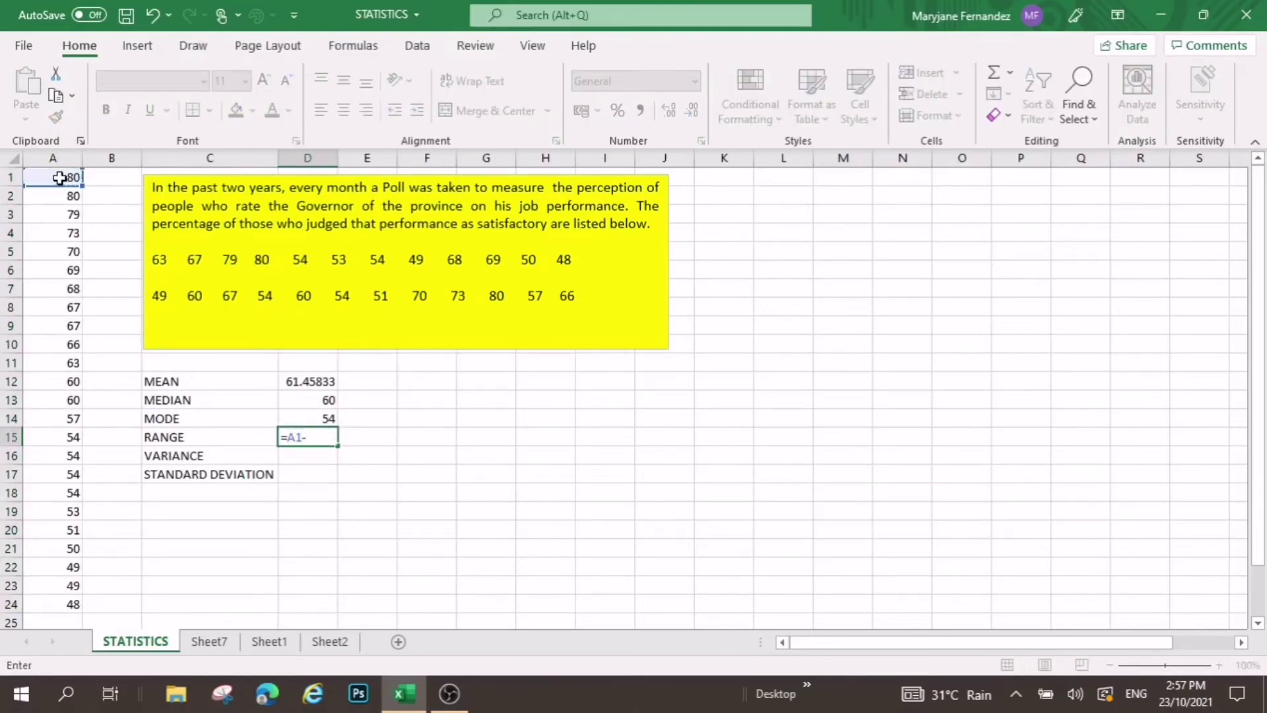
left_click(71, 603)
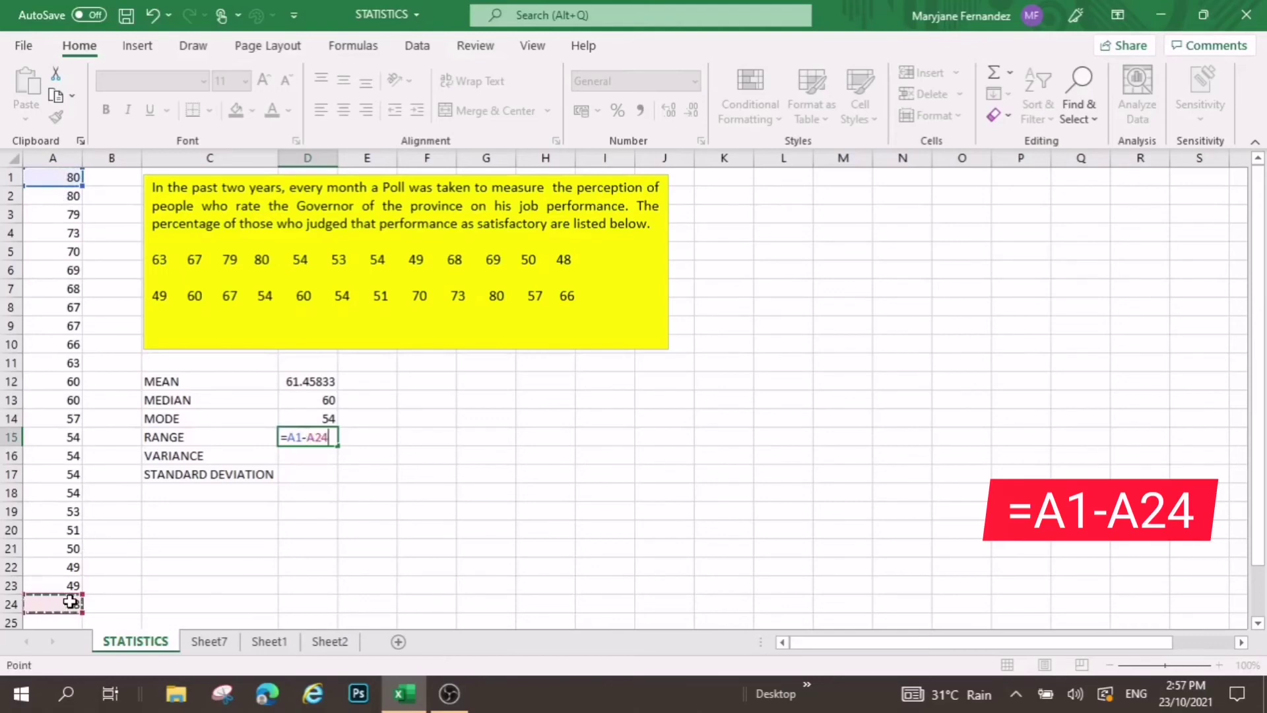
key("Return")
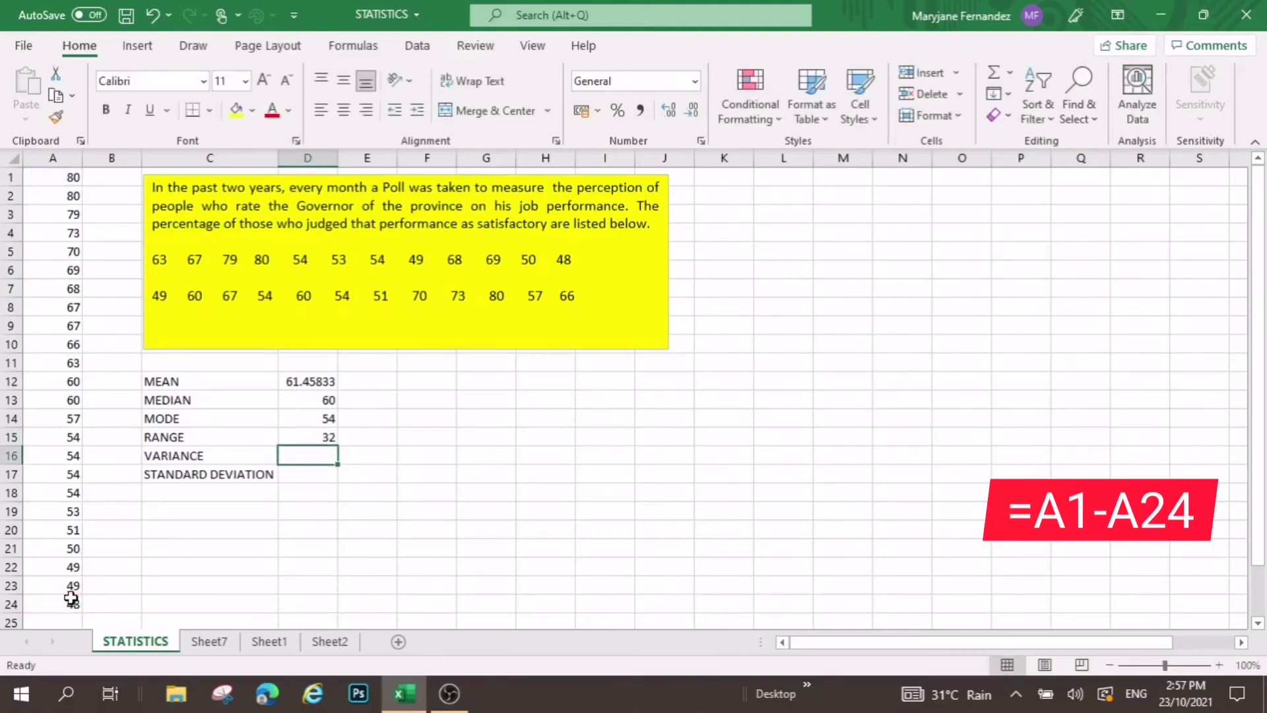
- Enter =VAR.S(A1:A24) in D16, giving a variance of 105.9112
type("=")
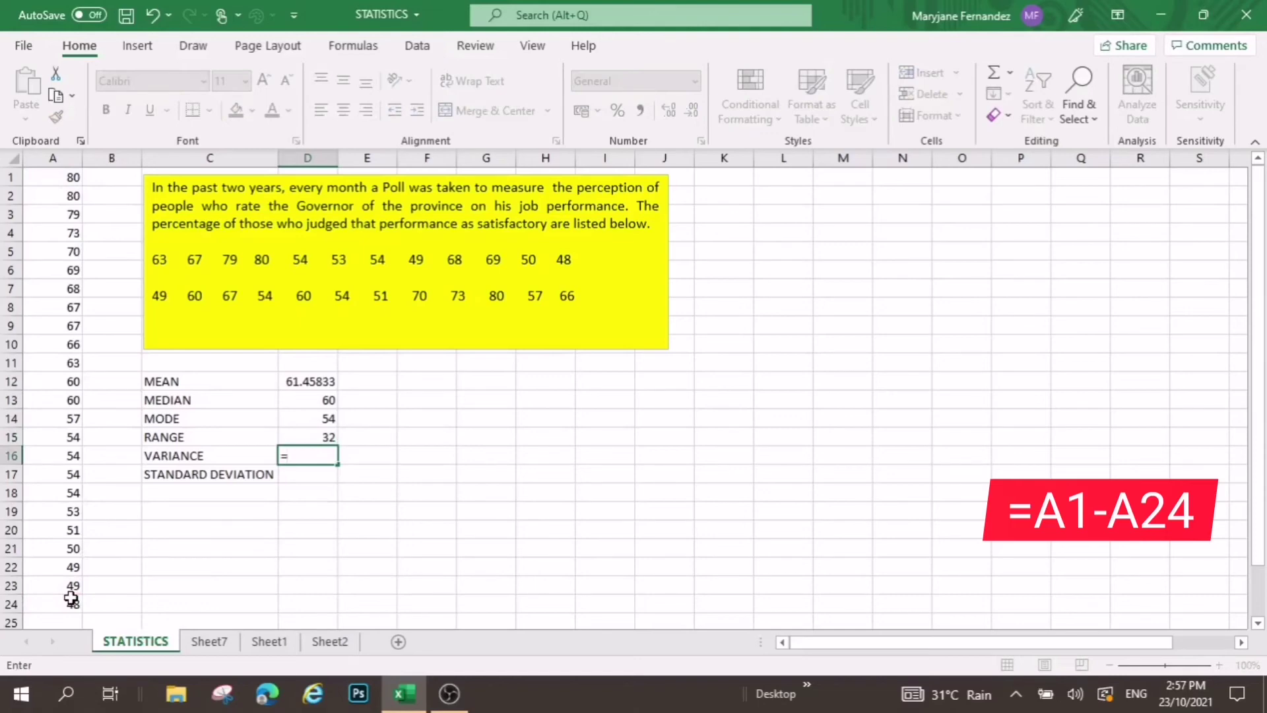
type("VAR")
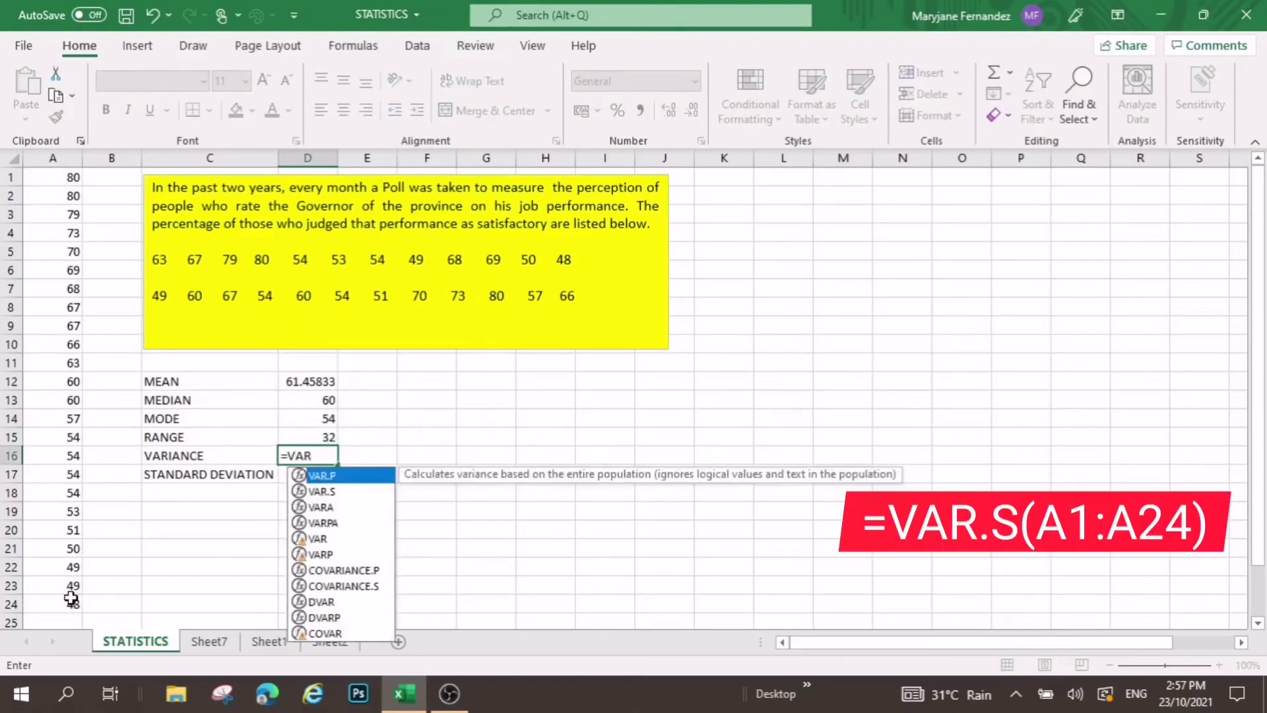
type(".S")
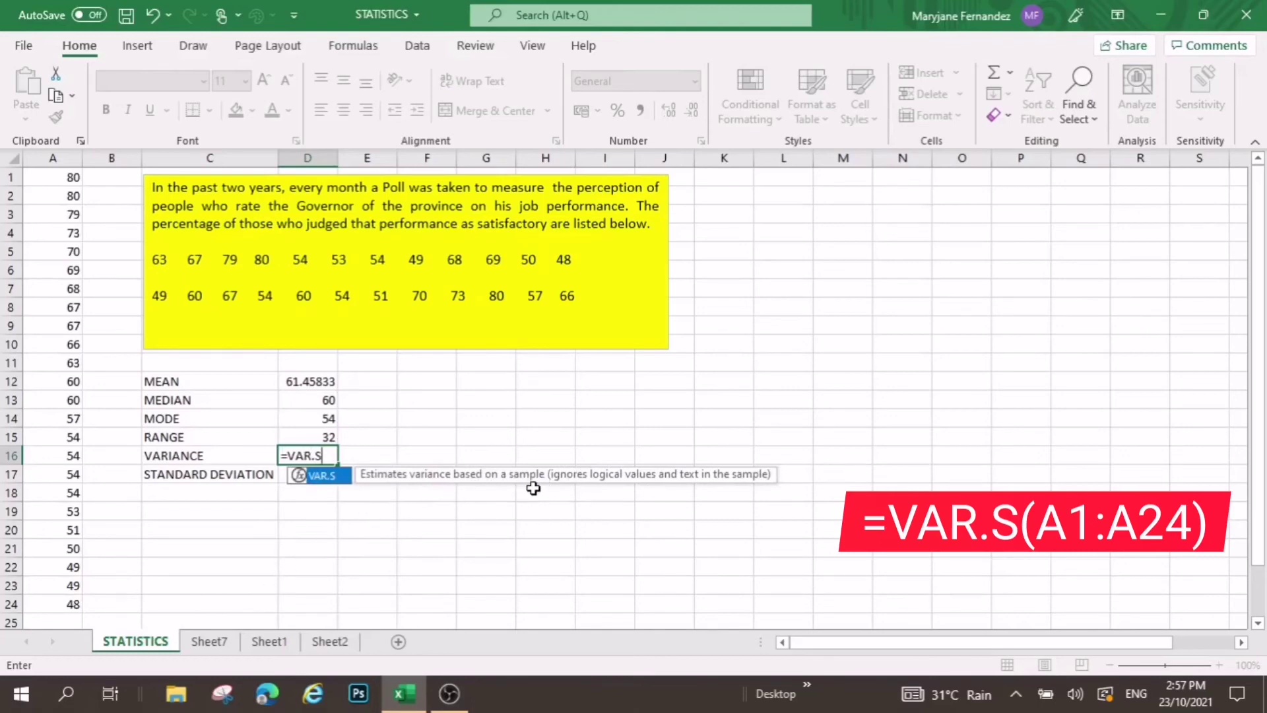
type("(")
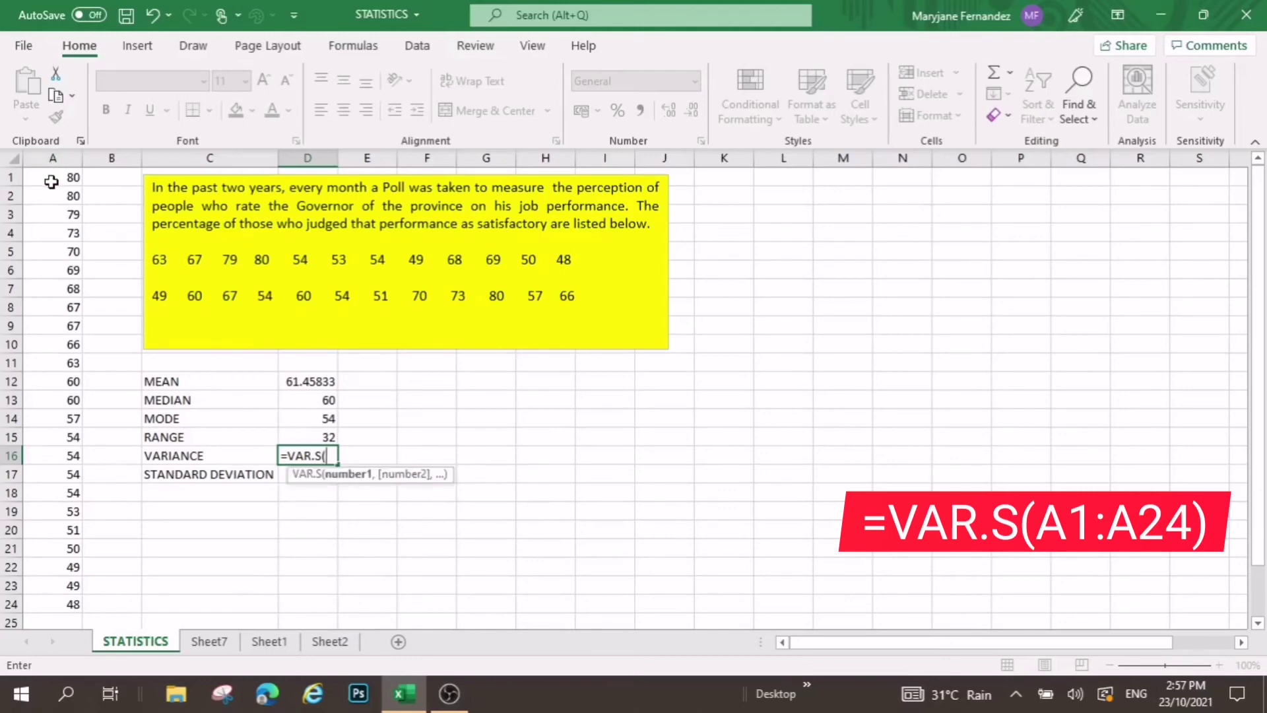
left_click_drag(51, 181, 70, 614)
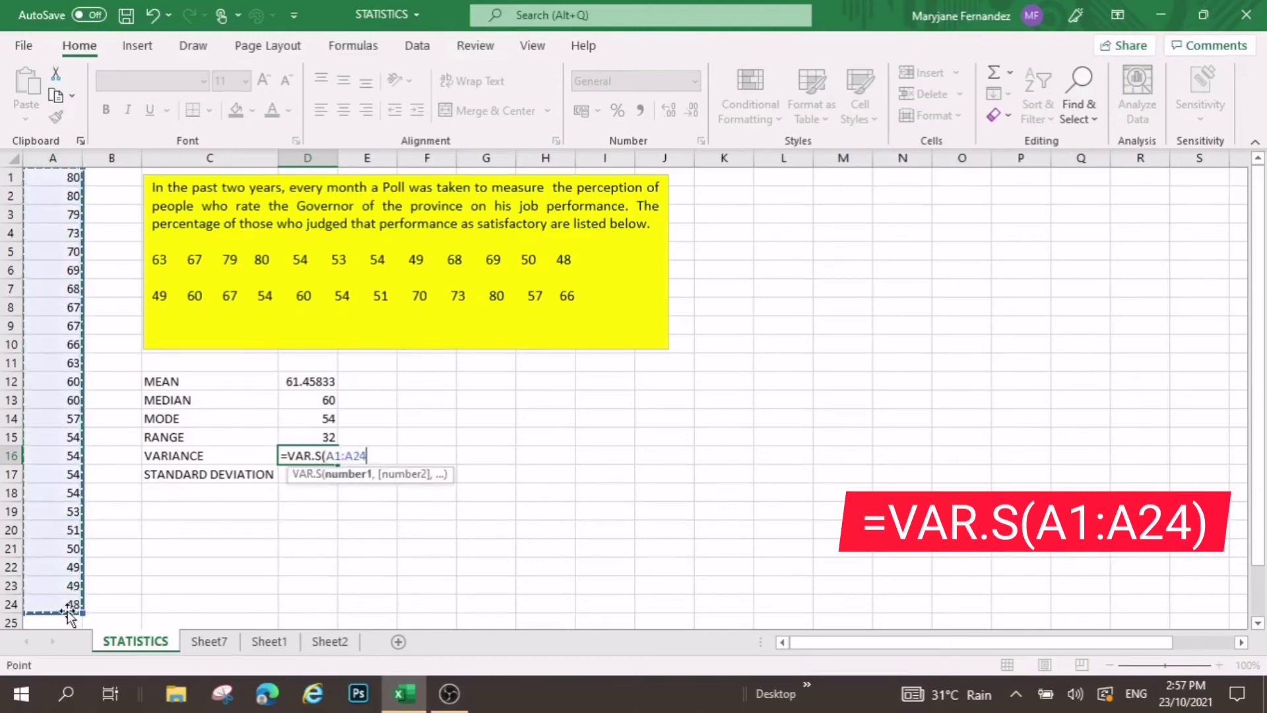
type(")")
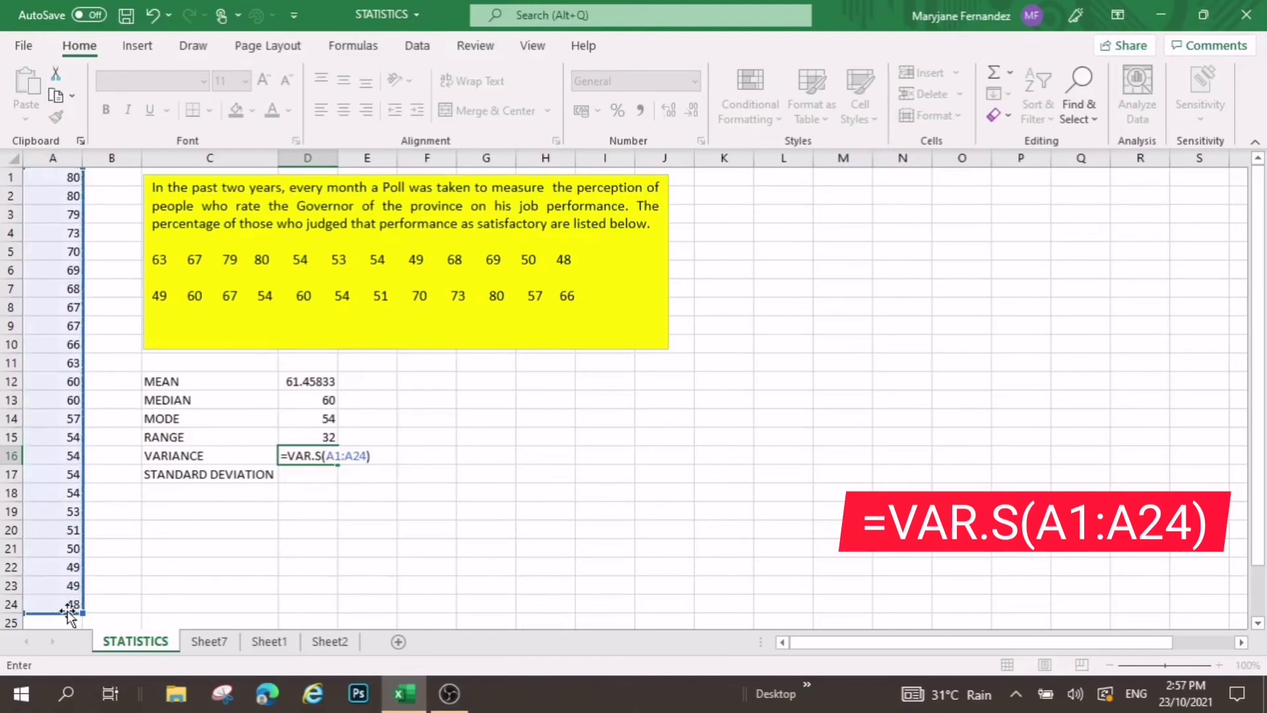
key("Return")
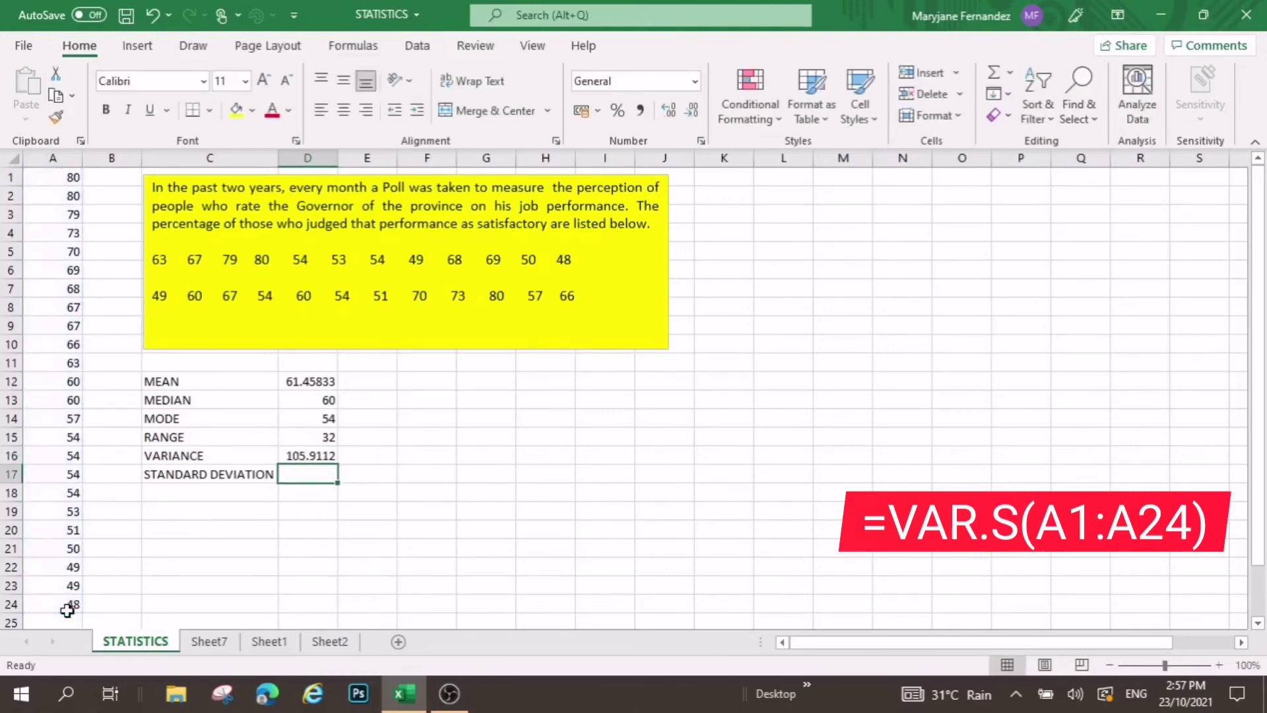
- Enter =STDEVA(A1:A24) in D17, giving a standard deviation of 10.29132
type("=")
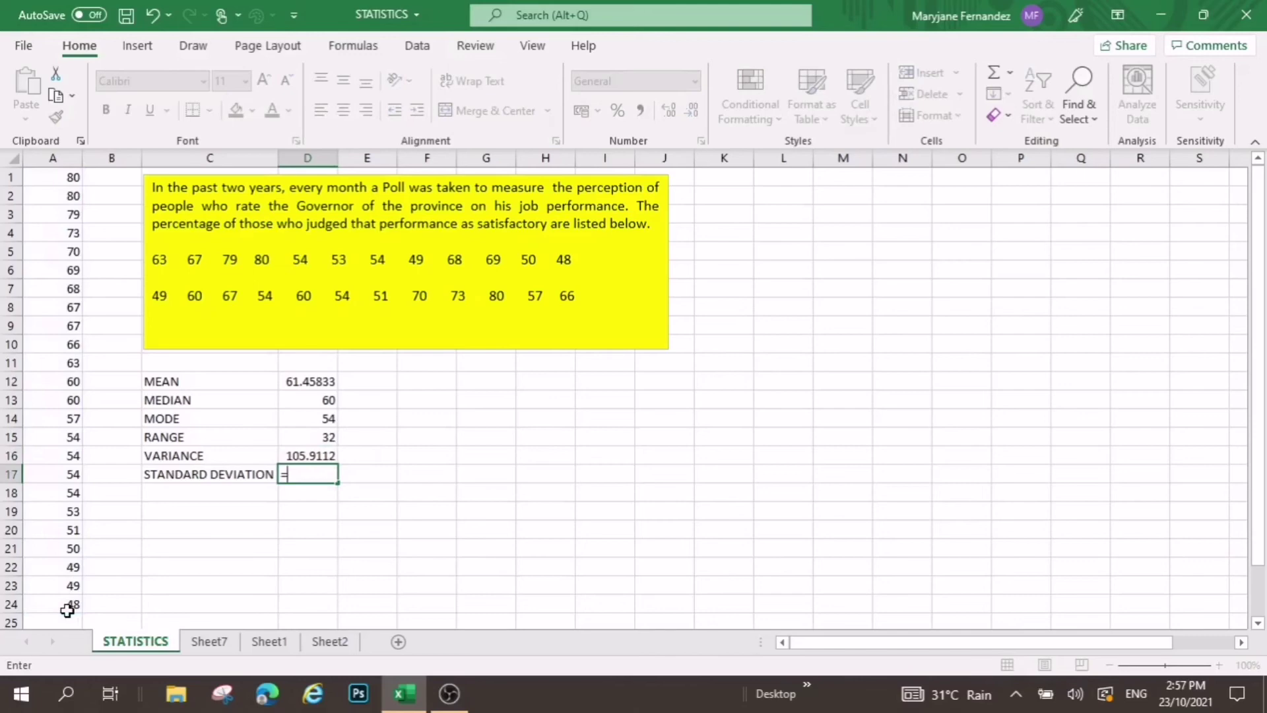
type("STDE")
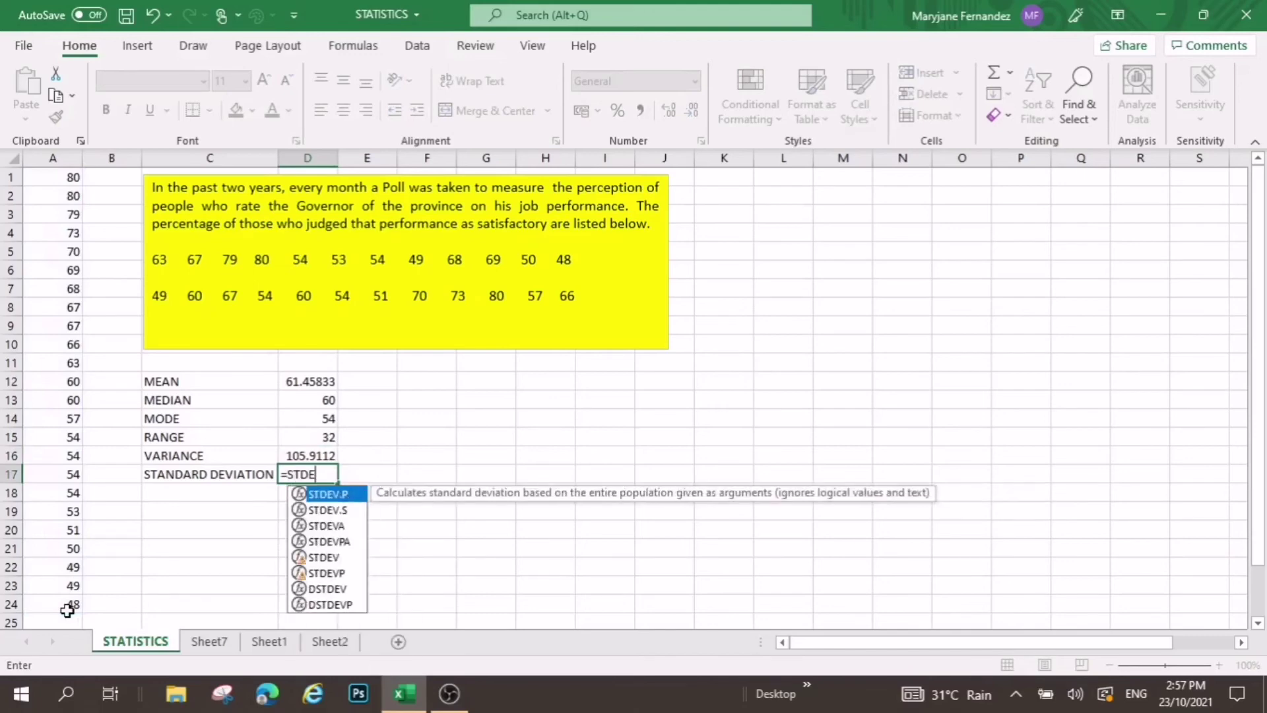
type("VA")
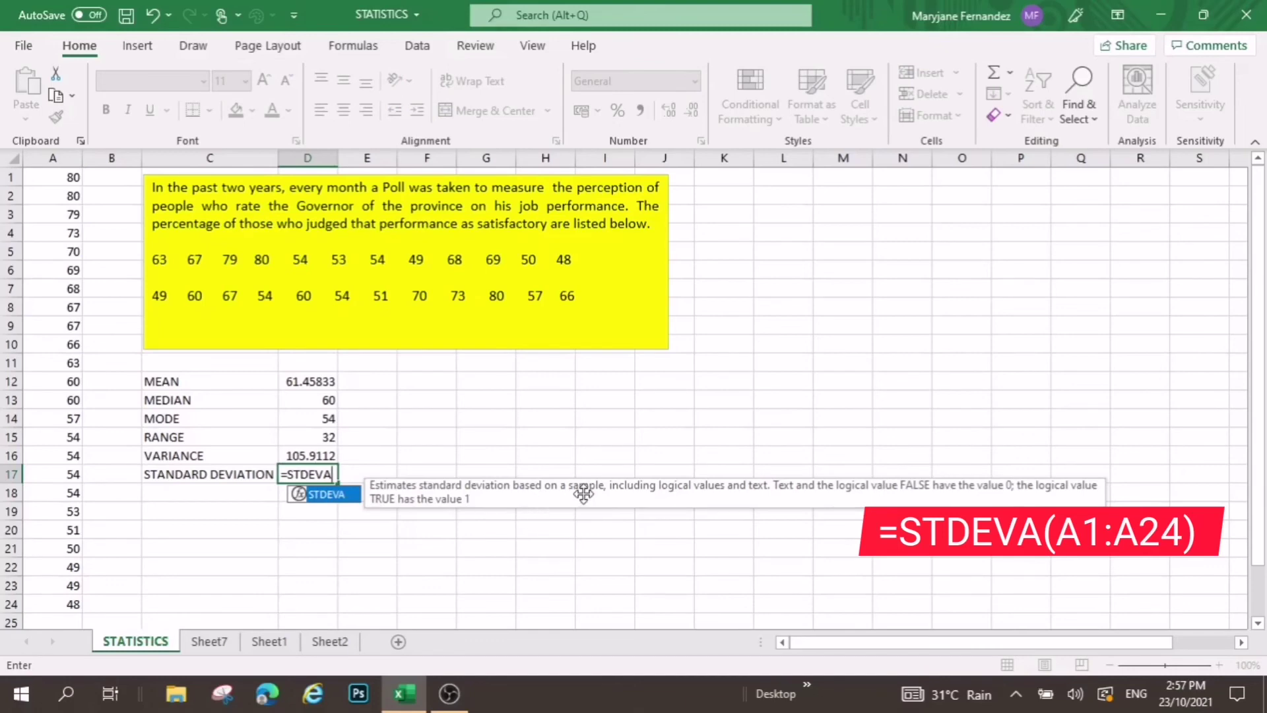
double_click(333, 496)
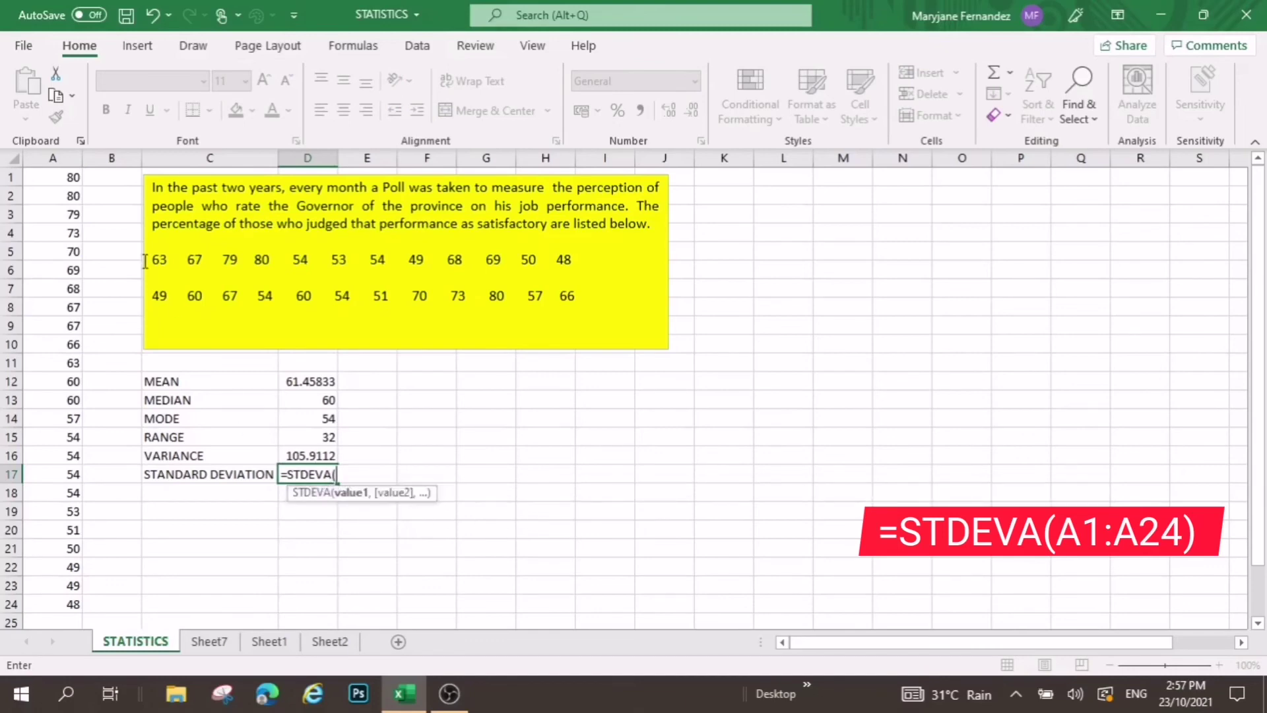
left_click_drag(56, 177, 67, 604)
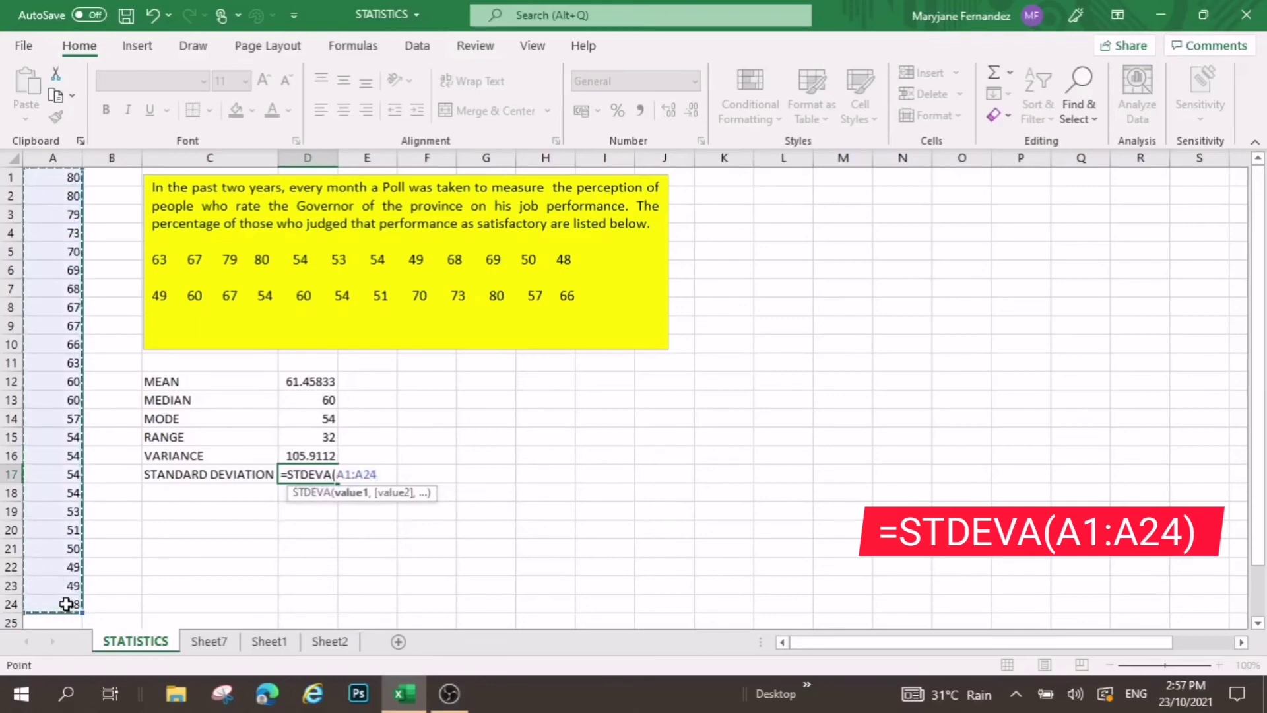
key("Return")
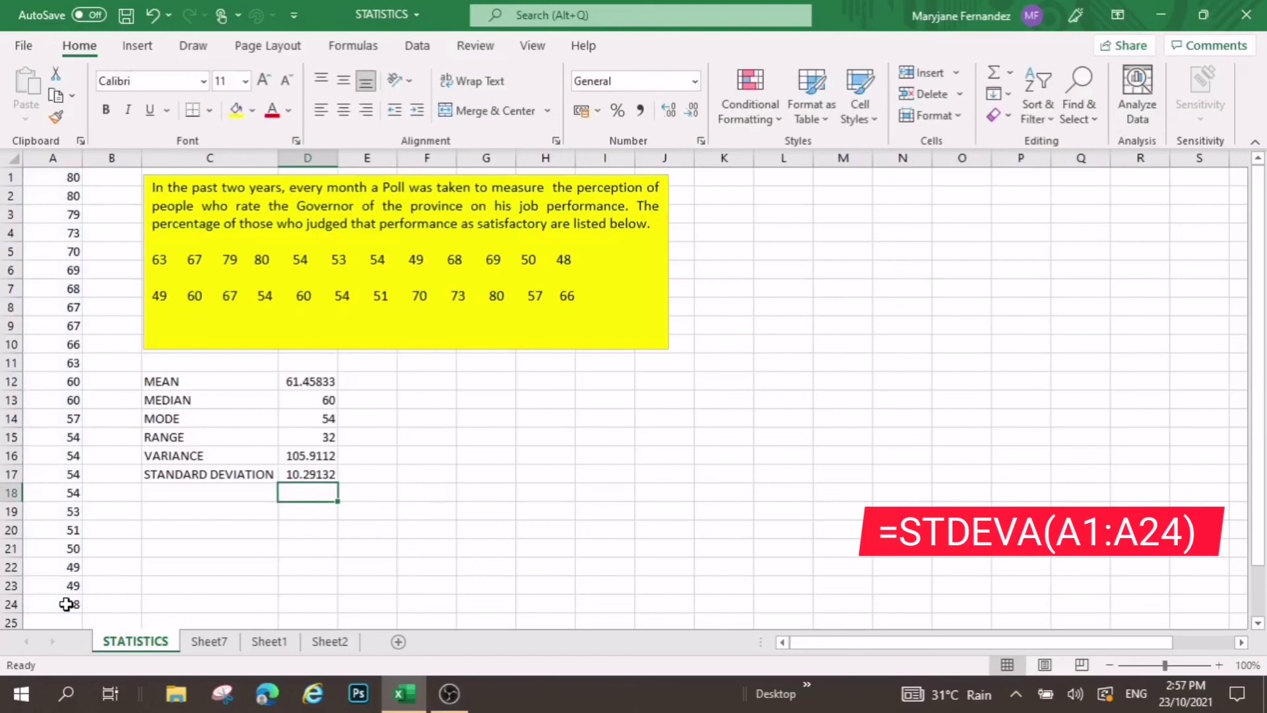
- Reduce the mean in D12 to two decimals, showing 61.46
left_click(324, 380)
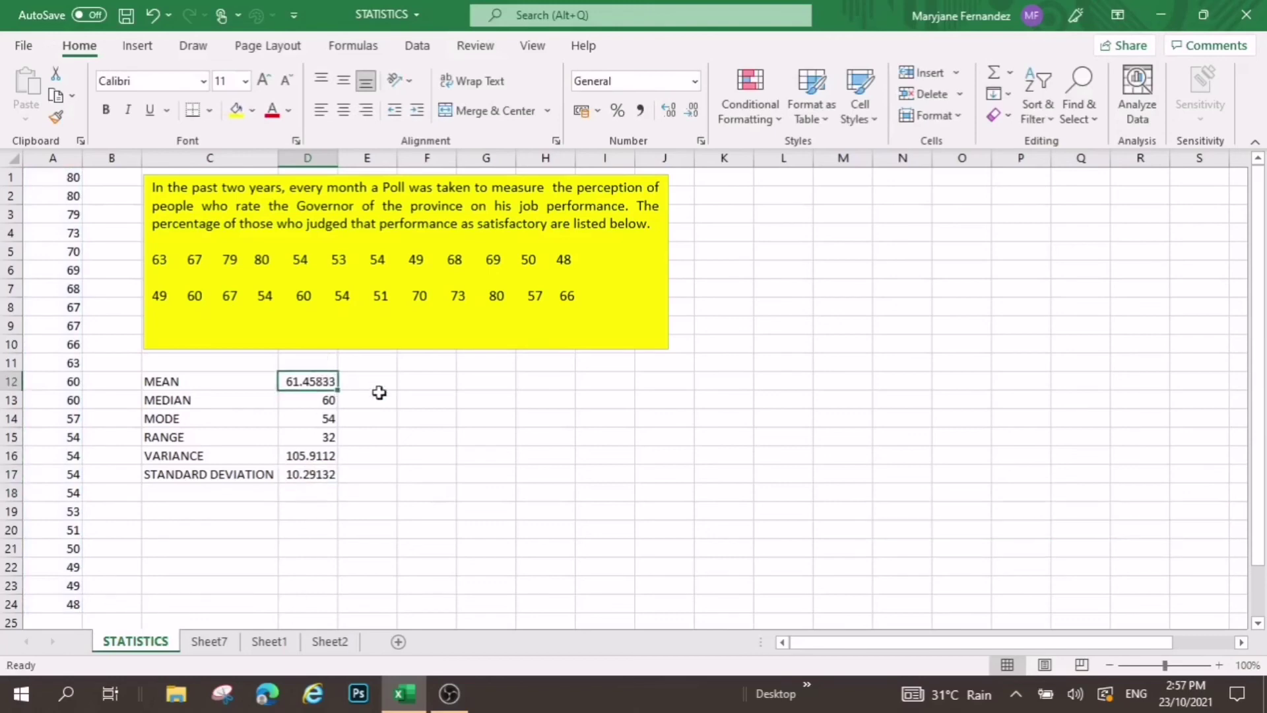
left_click(691, 111)
left_click(692, 110)
left_click(692, 111)
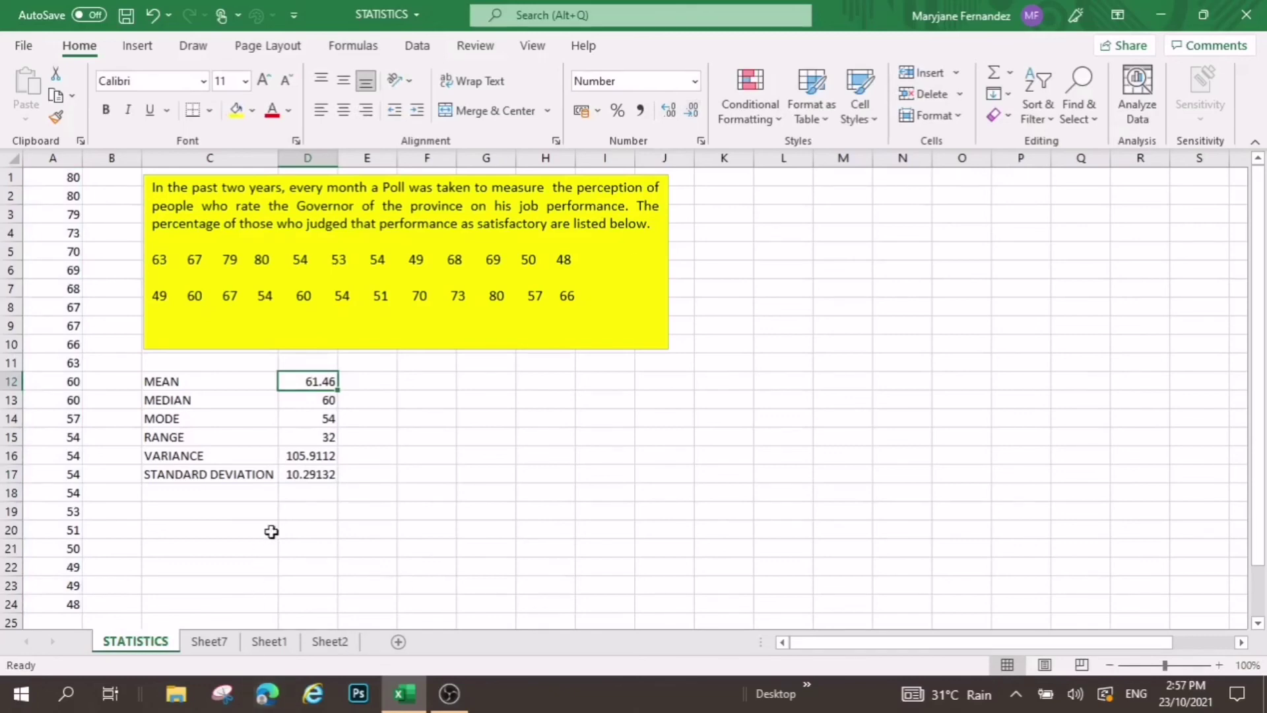
- Round D16:D17 to two decimals (105.91 and 10.29), then select the C12:D17 table
left_click_drag(326, 457, 340, 476)
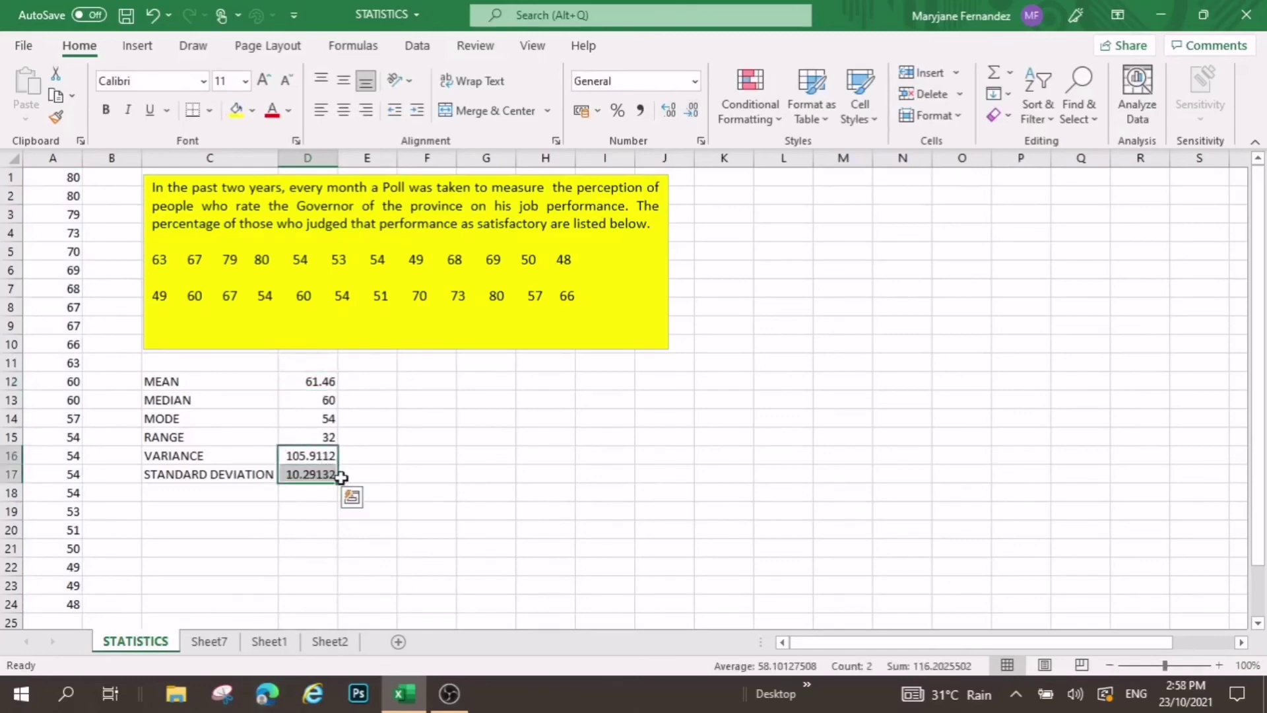
left_click(693, 111)
left_click(692, 111)
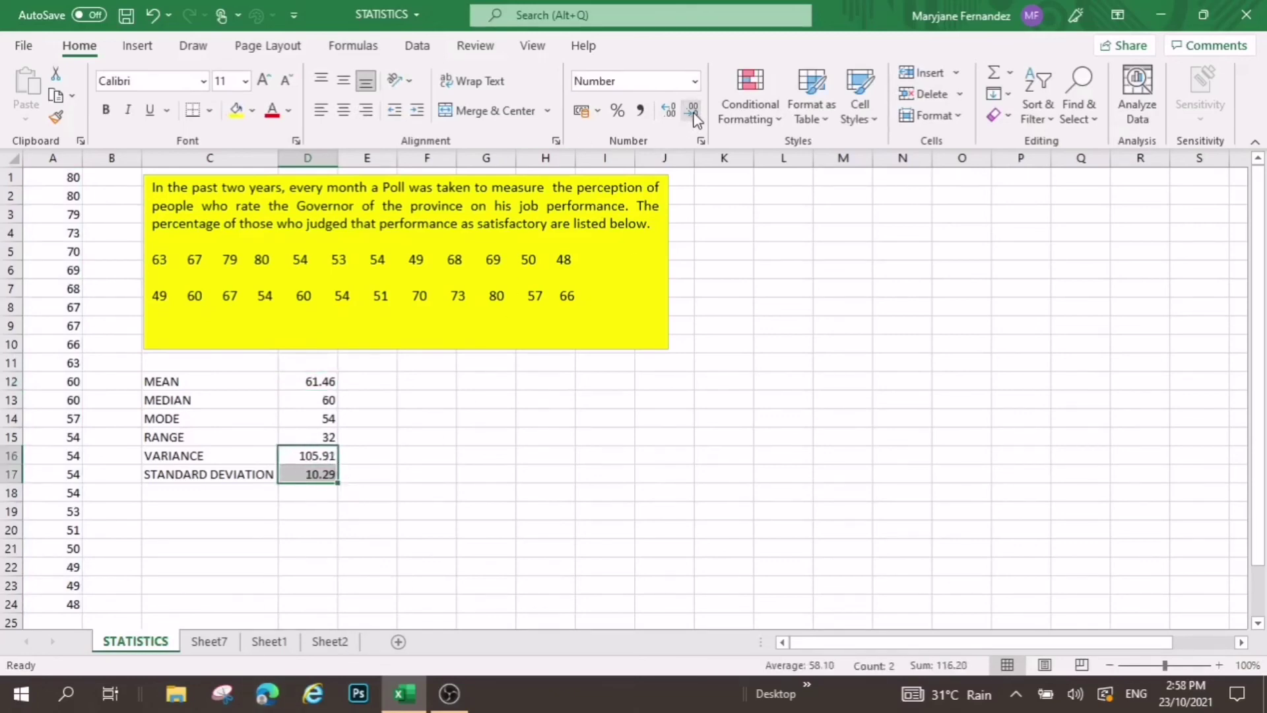
left_click(491, 546)
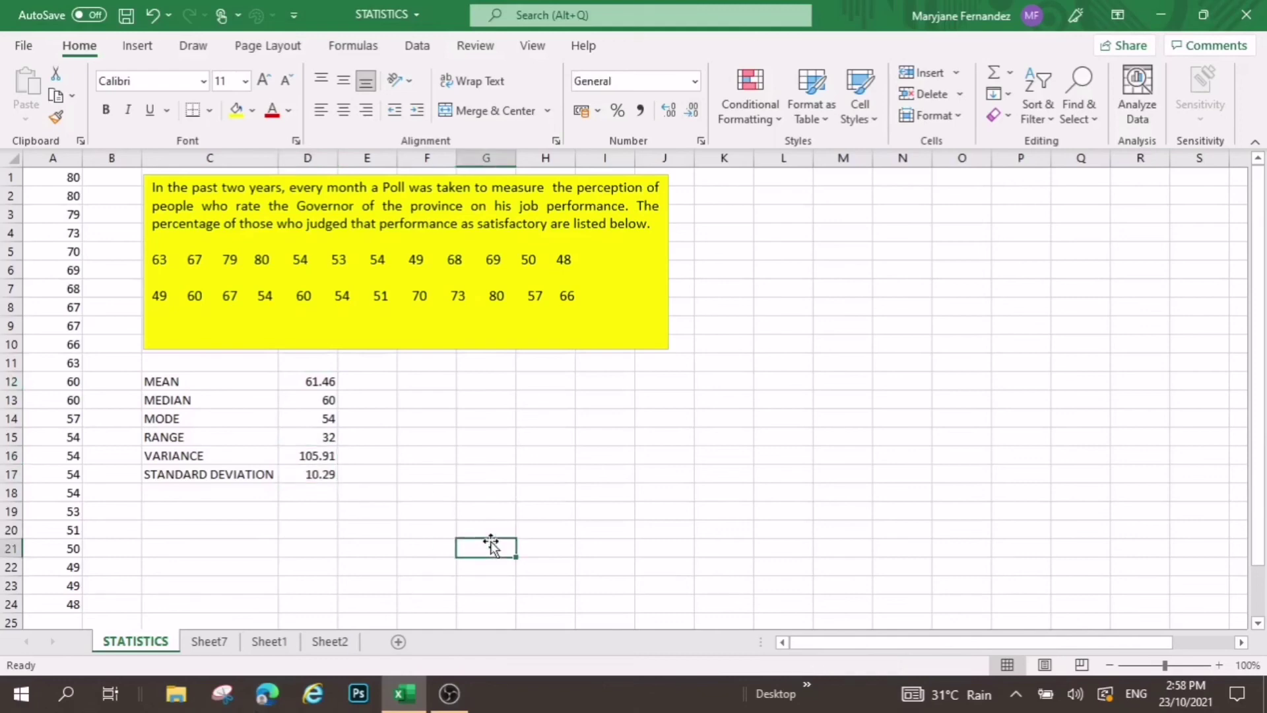
left_click_drag(175, 381, 305, 473)
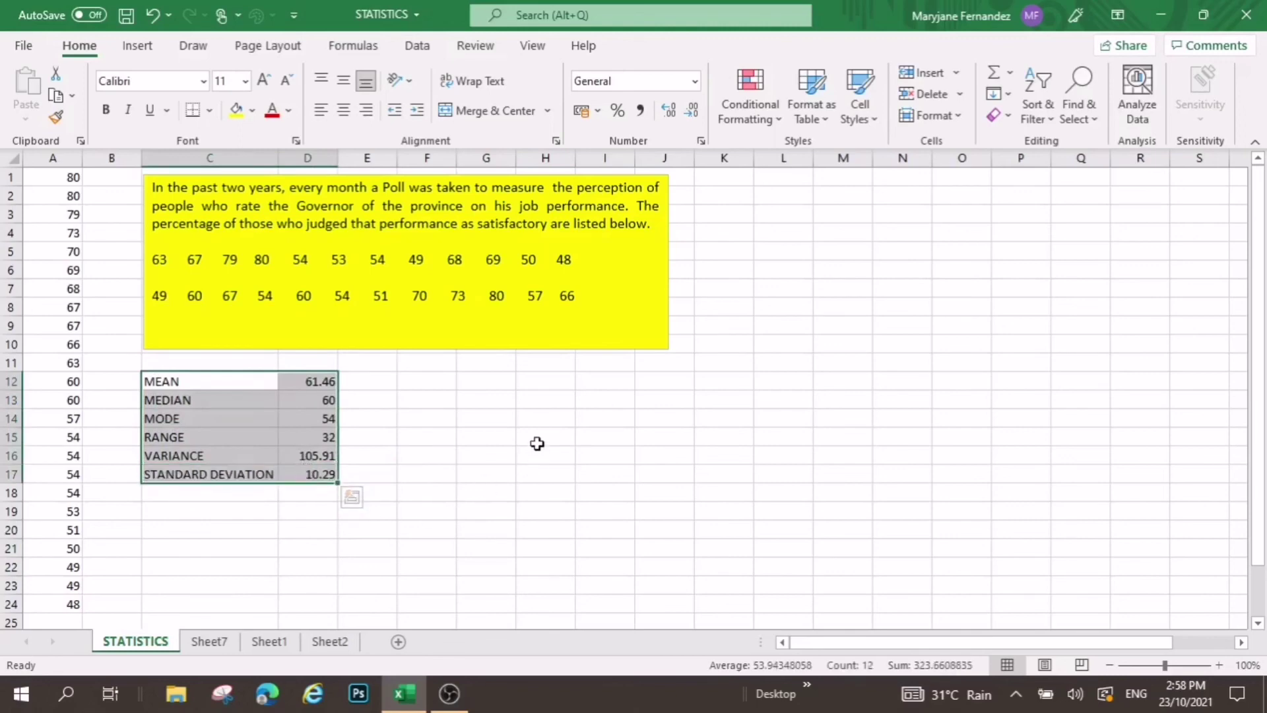